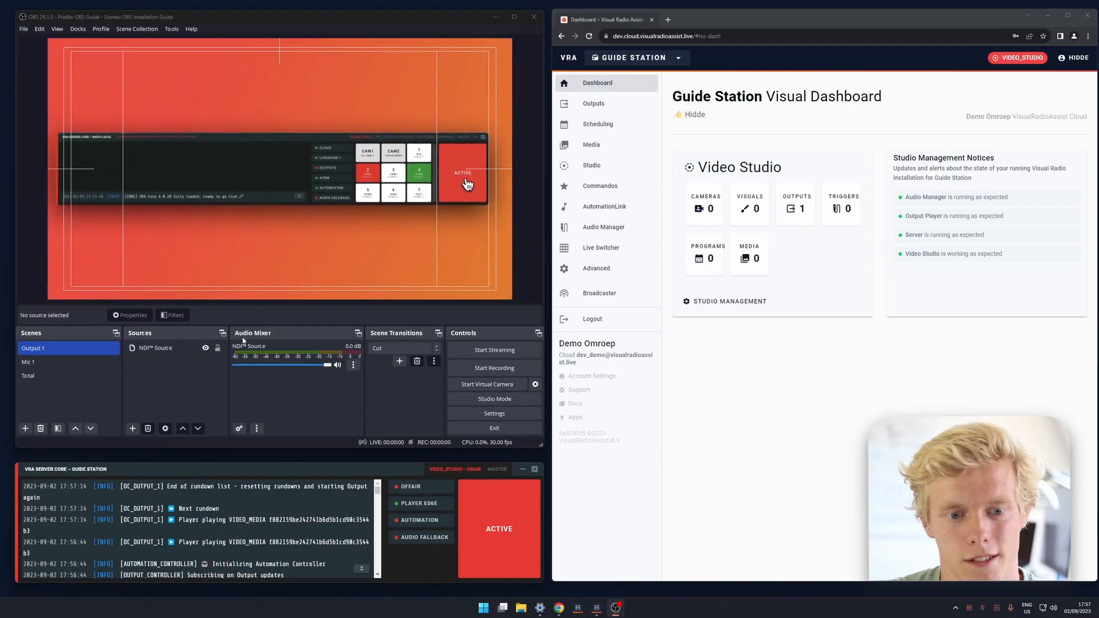
Switch between the Mic 1 and Total scenes, ending on Mic 1.
{"action": "left_click", "coordinate": [113, 363]}
{"action": "left_click", "coordinate": [111, 375]}
{"action": "left_click", "coordinate": [112, 361]}
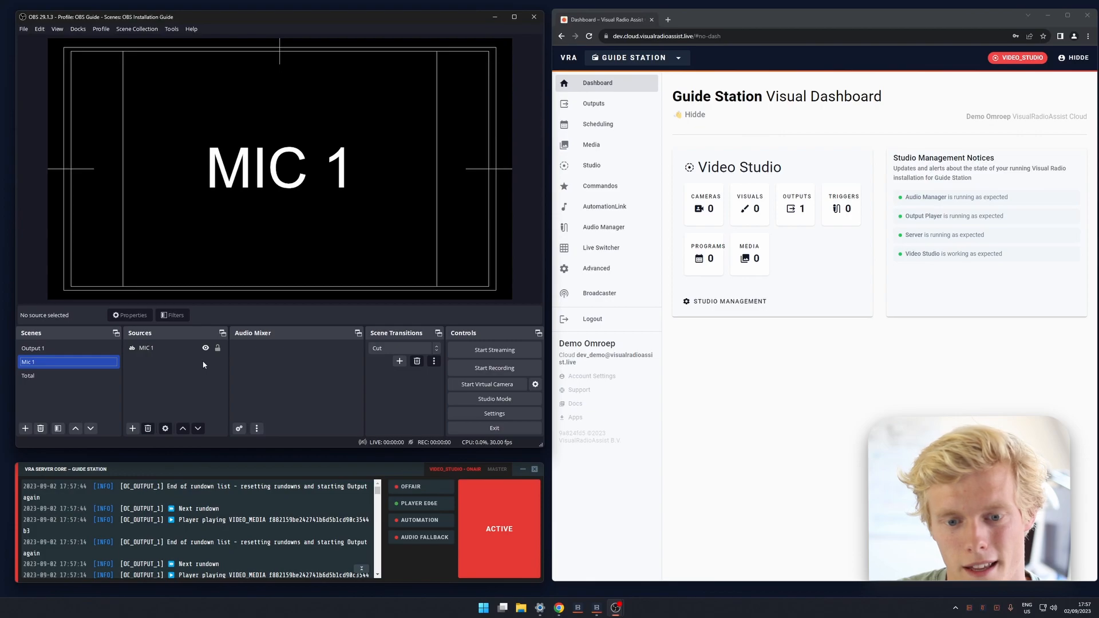
In the Visual Radio Assist browser dashboard, add an OBS switcher to the advanced switcher settings of VIDEO_STUDIO.
{"action": "left_click", "coordinate": [629, 275]}
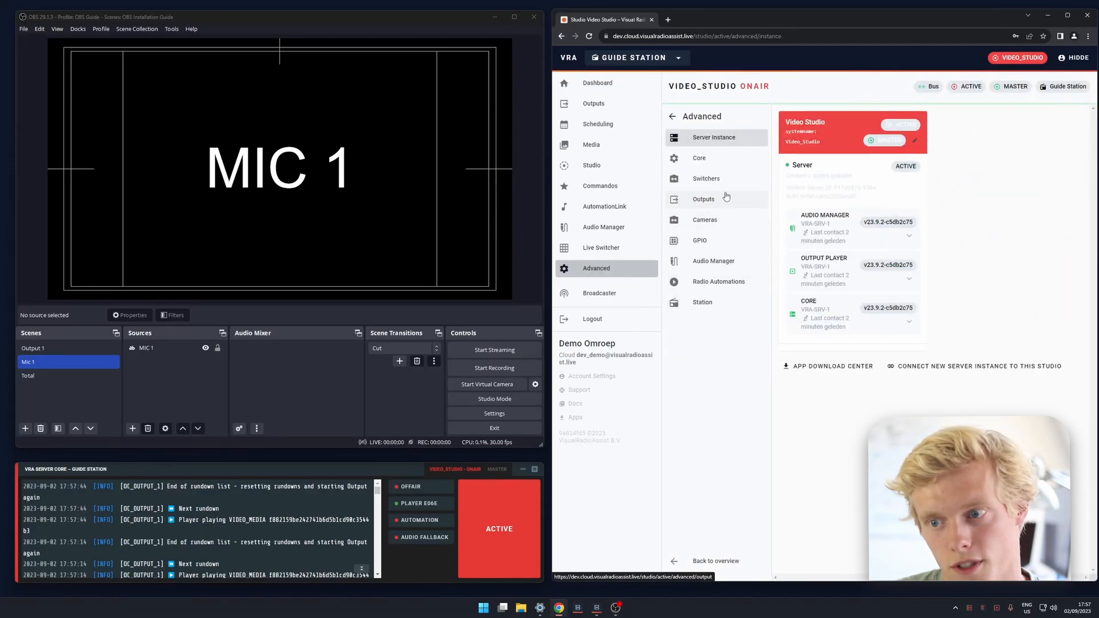
{"action": "double_click", "coordinate": [696, 87]}
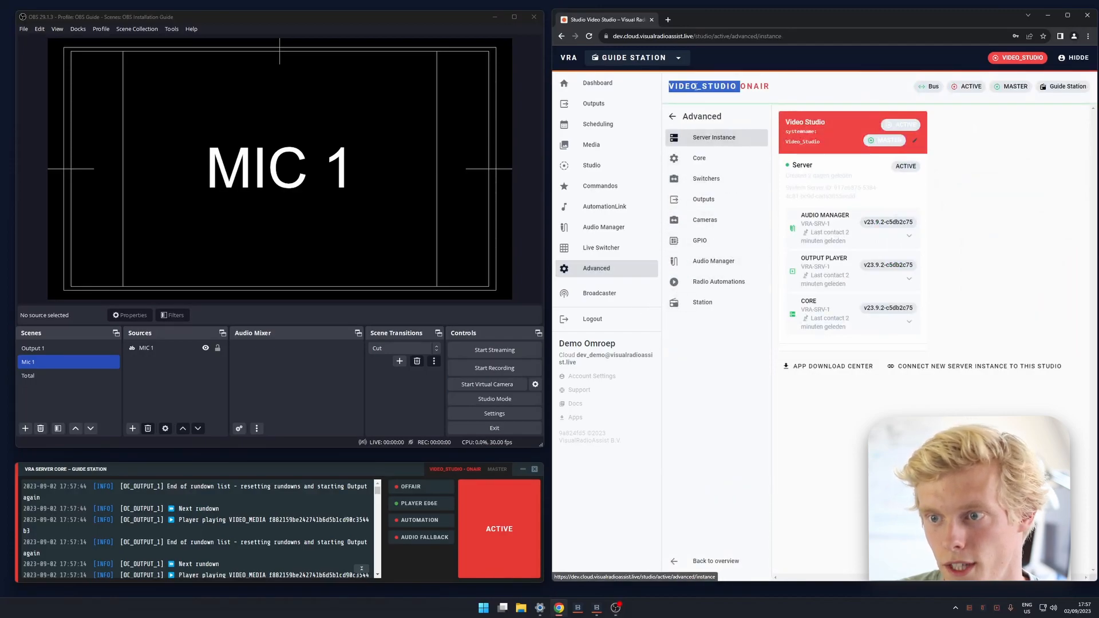
{"action": "left_click", "coordinate": [732, 186]}
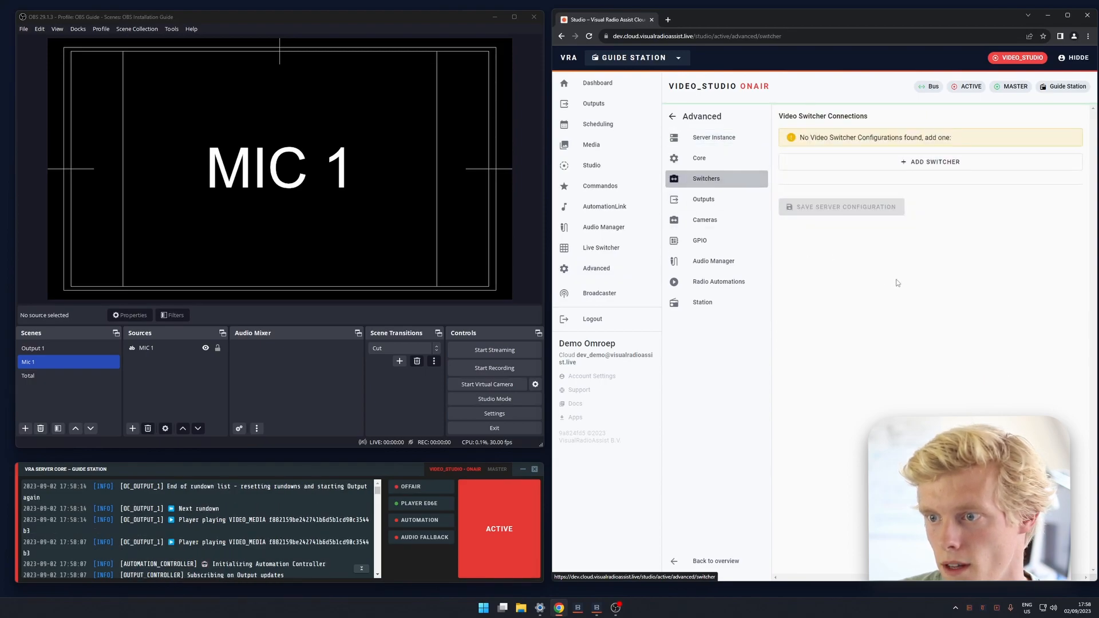
{"action": "left_click", "coordinate": [916, 165]}
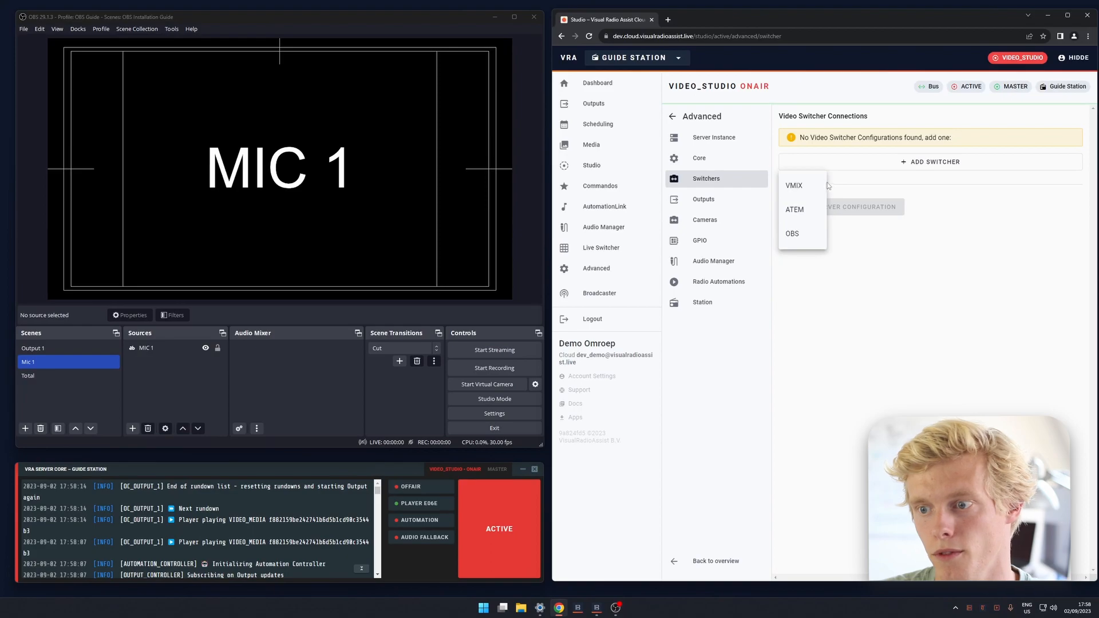
{"action": "left_click", "coordinate": [801, 234]}
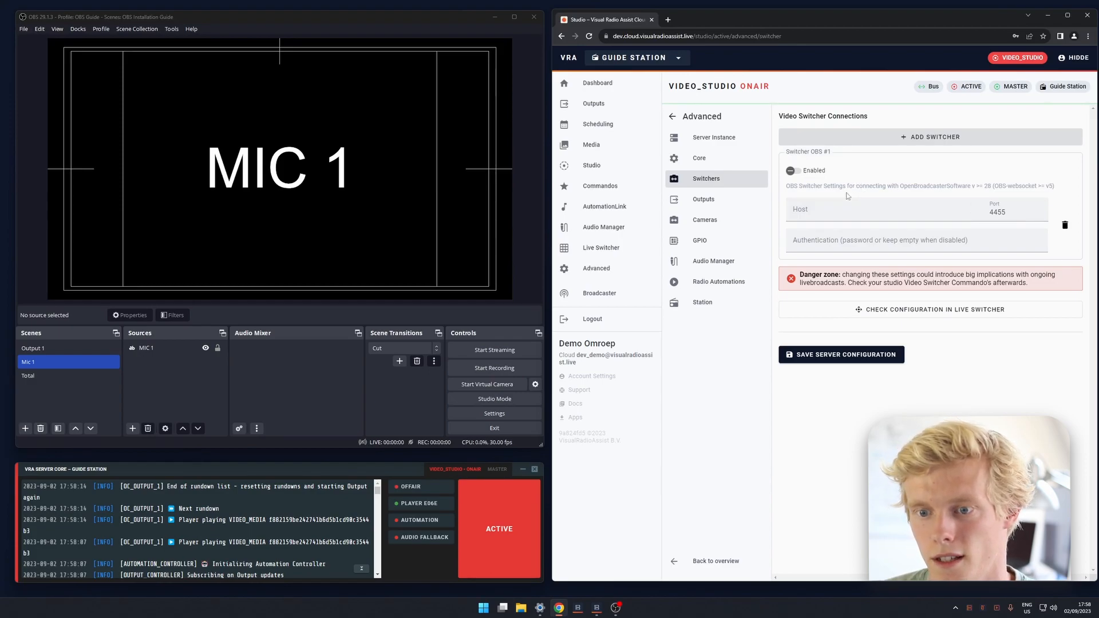
Switch to OBS and enable the WebSocket server in its WebSocket Server Settings.
{"action": "left_click", "coordinate": [253, 33]}
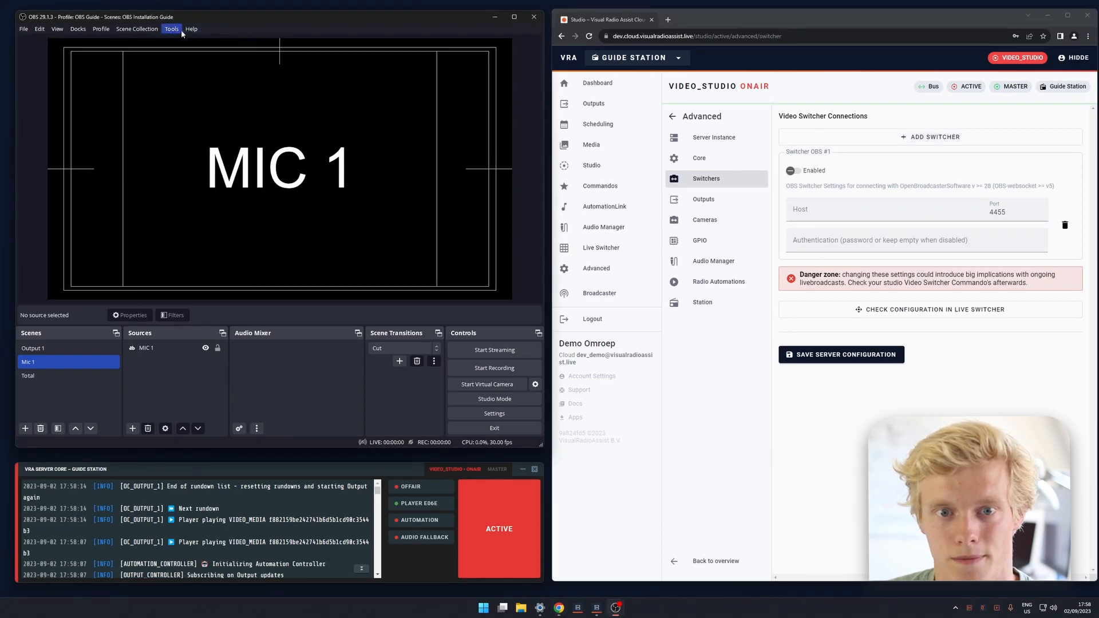
{"action": "left_click", "coordinate": [171, 30]}
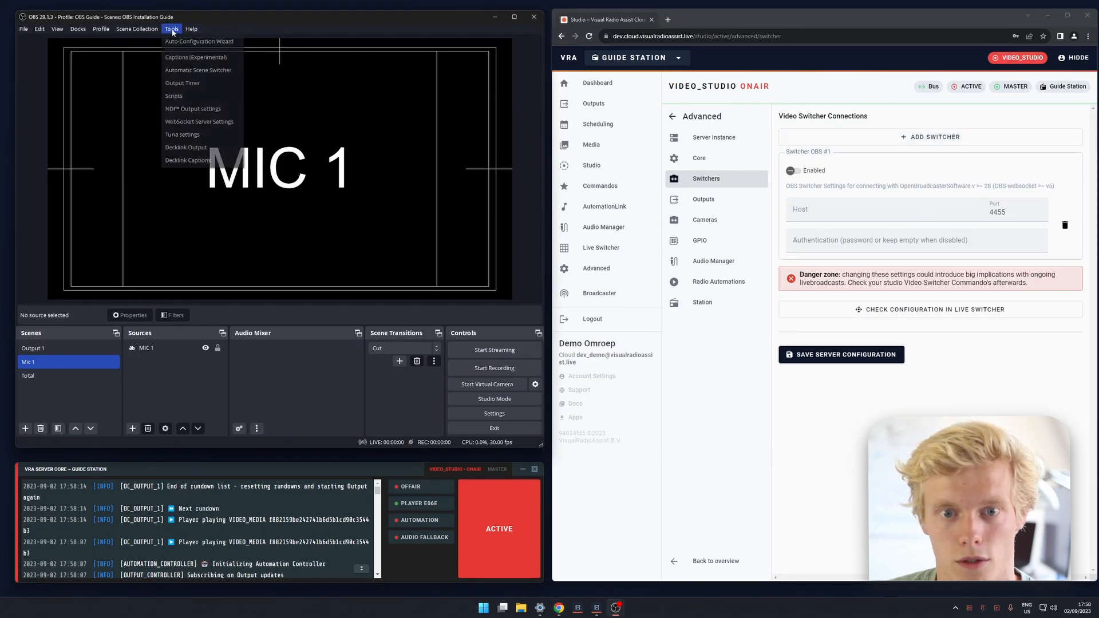
{"action": "left_click", "coordinate": [185, 121]}
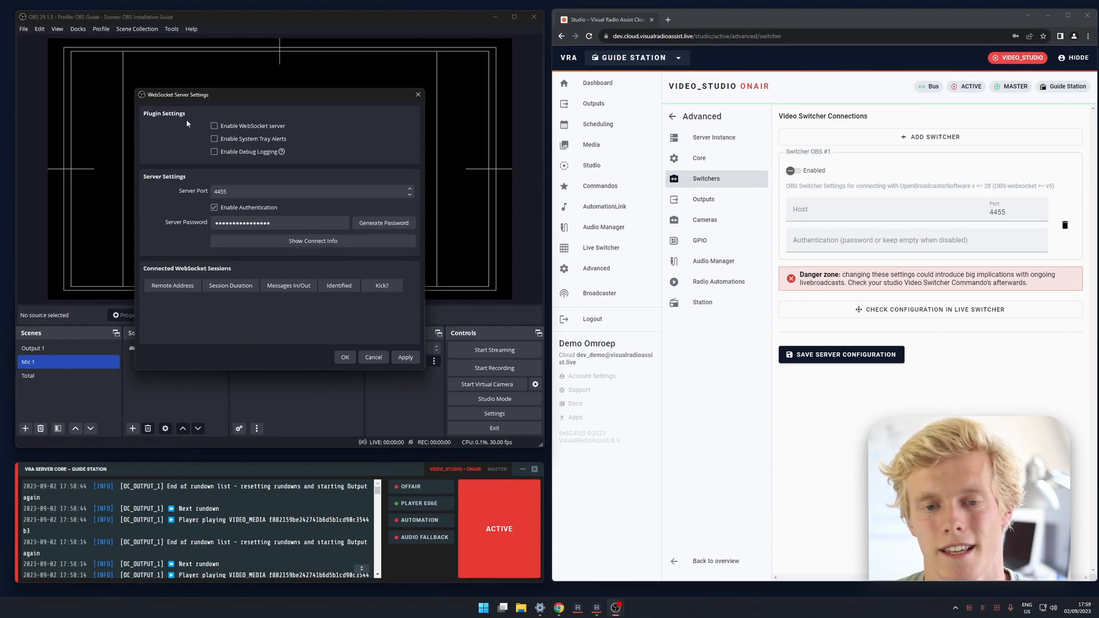
{"action": "left_click", "coordinate": [214, 126]}
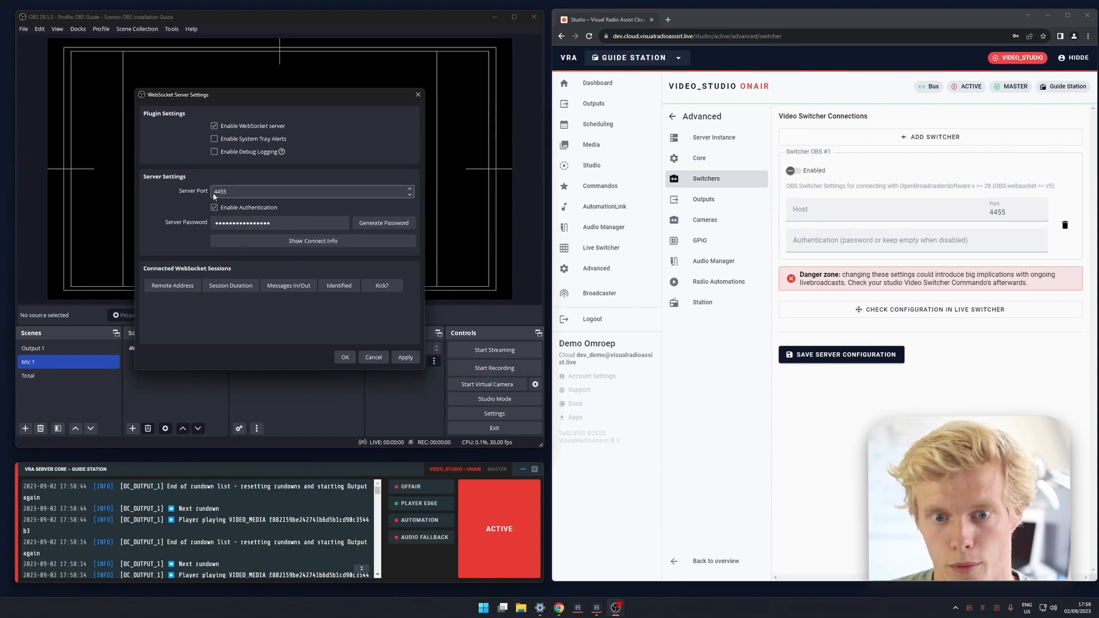
Check the server IP in the WebSocket connect info, then disable authentication and save the WebSocket server settings.
{"action": "left_click", "coordinate": [304, 240]}
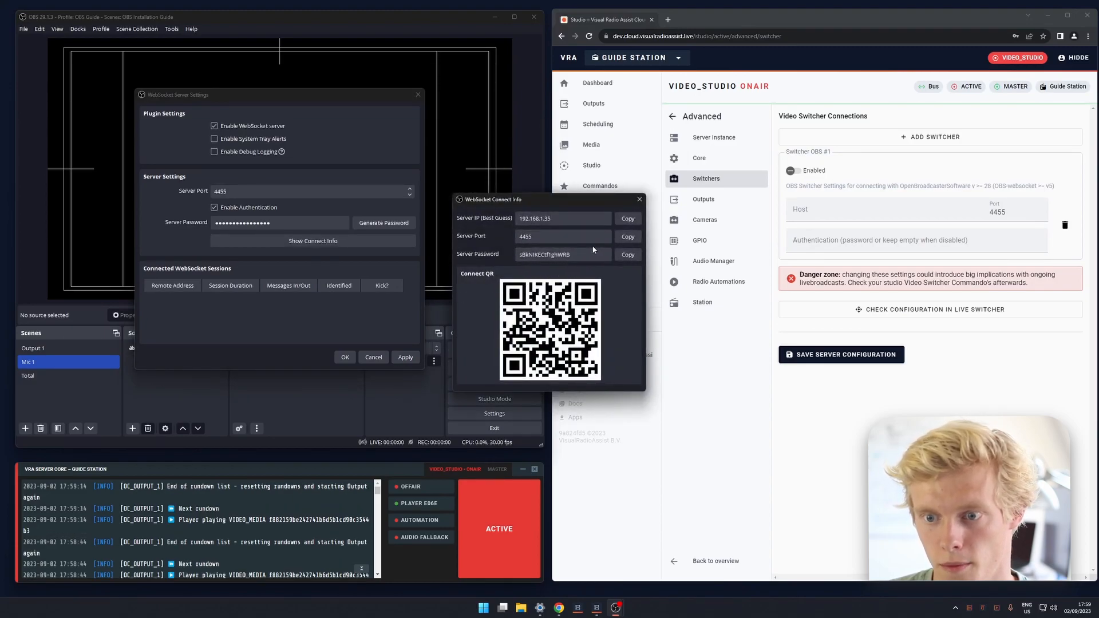
{"action": "left_click_drag", "start_coordinate": [540, 218], "coordinate": [517, 222]}
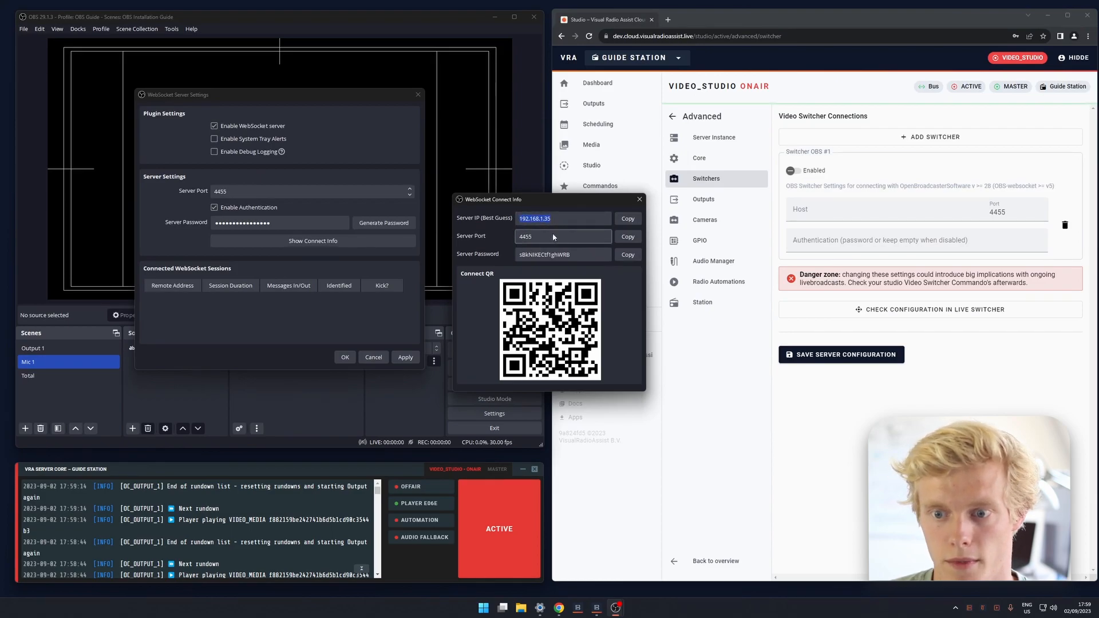
{"action": "left_click", "coordinate": [639, 199]}
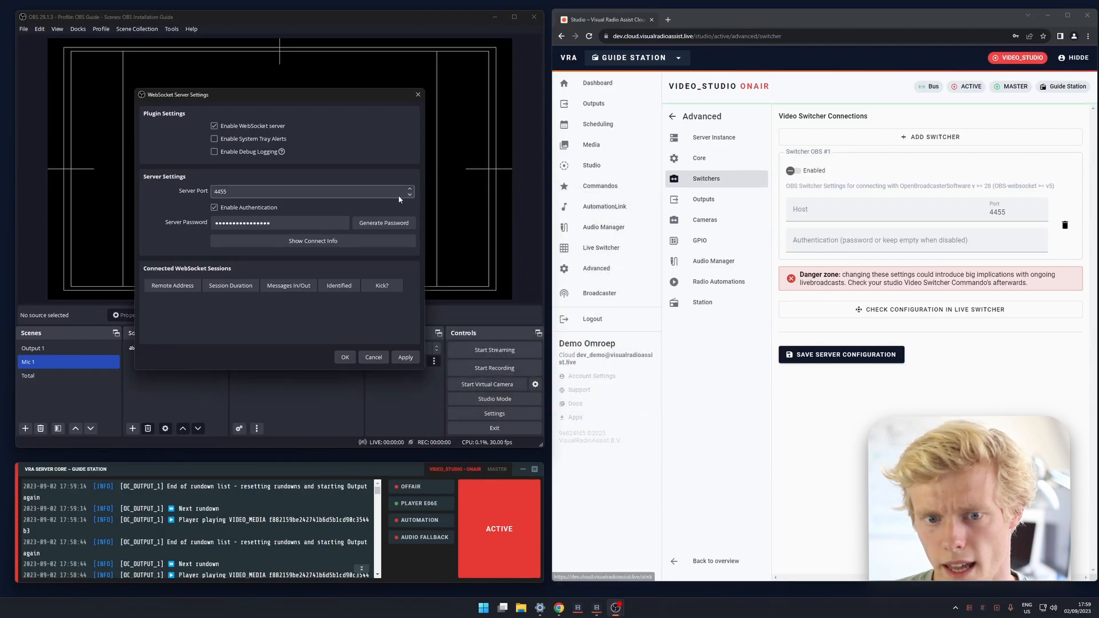
{"action": "left_click", "coordinate": [231, 209]}
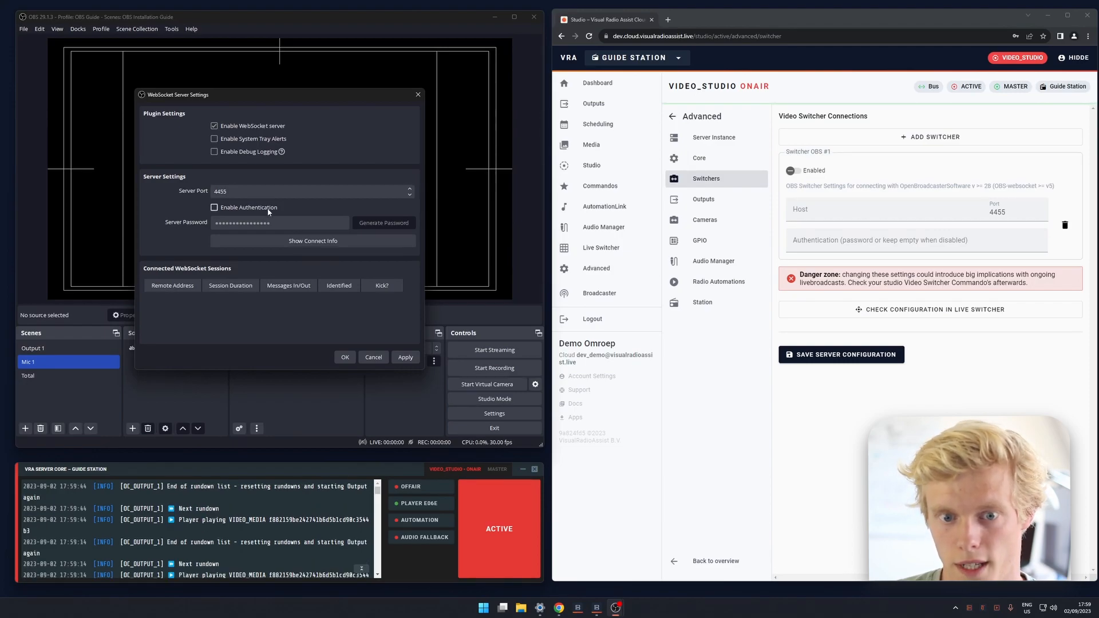
{"action": "left_click", "coordinate": [345, 358]}
In the browser dashboard, set the OBS switcher's host to localhost, enable the switcher and save the server configuration.
{"action": "left_click", "coordinate": [811, 214]}
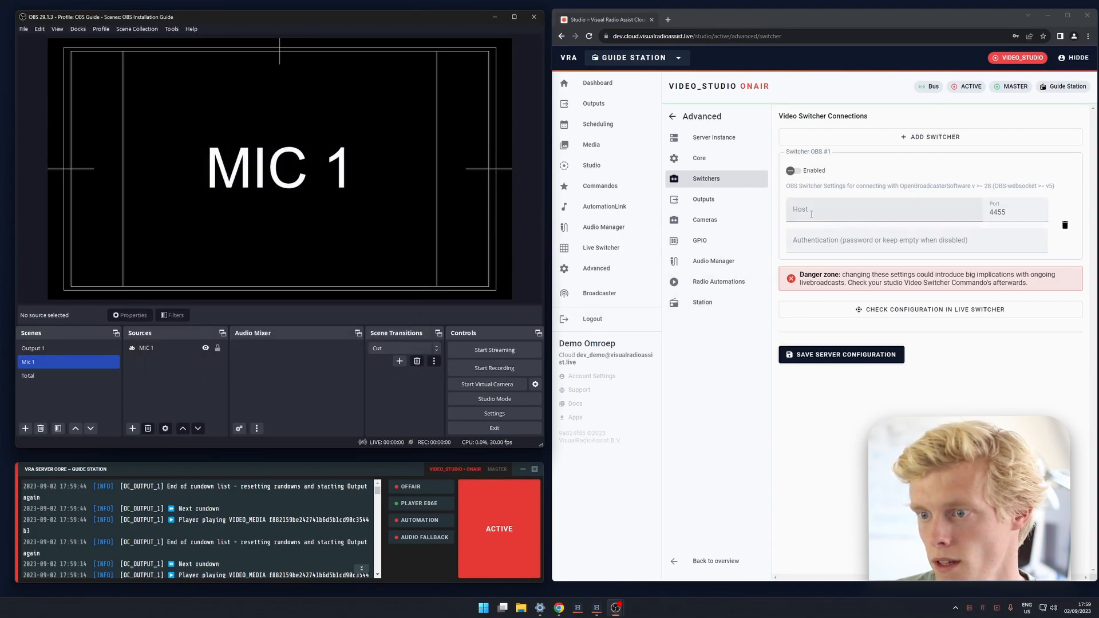
{"action": "type", "text": "localhost"}
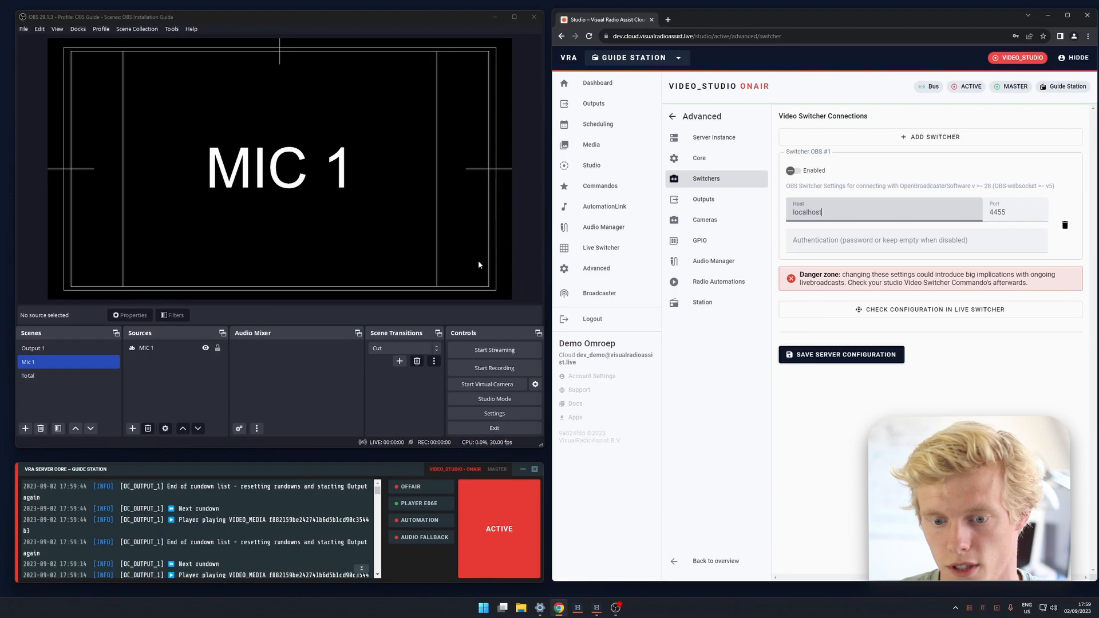
{"action": "left_click", "coordinate": [254, 491]}
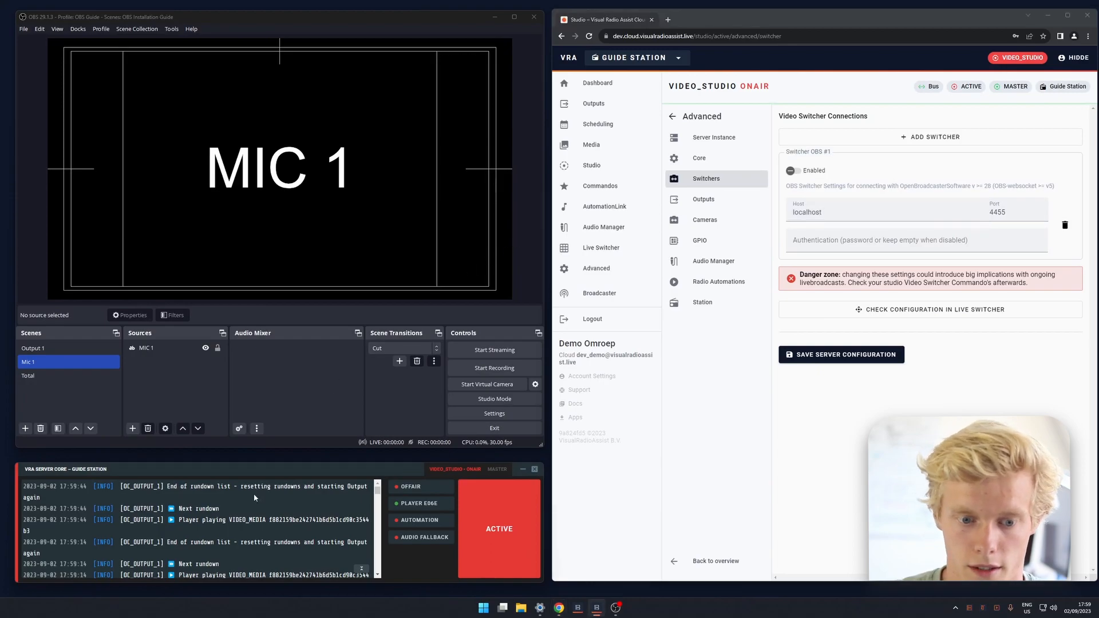
{"action": "left_click", "coordinate": [320, 400]}
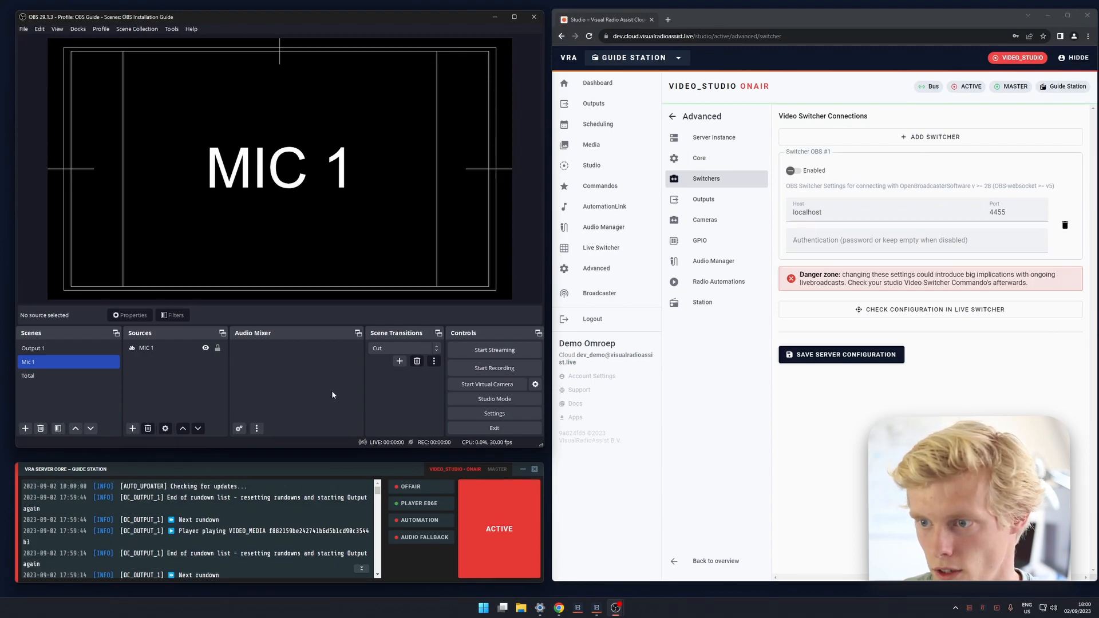
{"action": "left_click", "coordinate": [852, 210]}
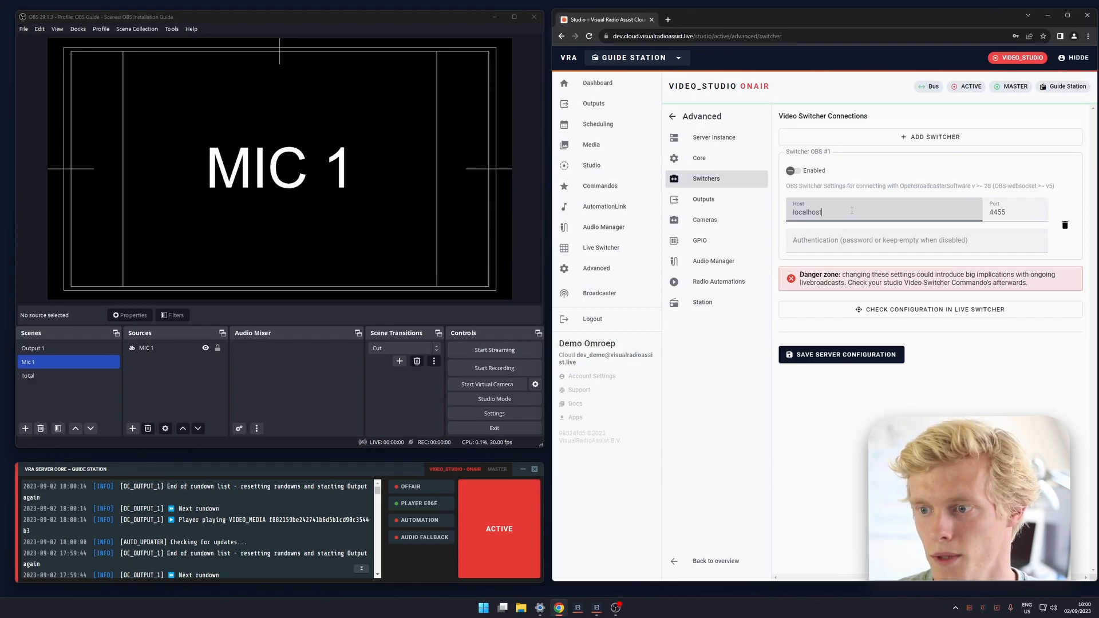
{"action": "double_click", "coordinate": [852, 210]}
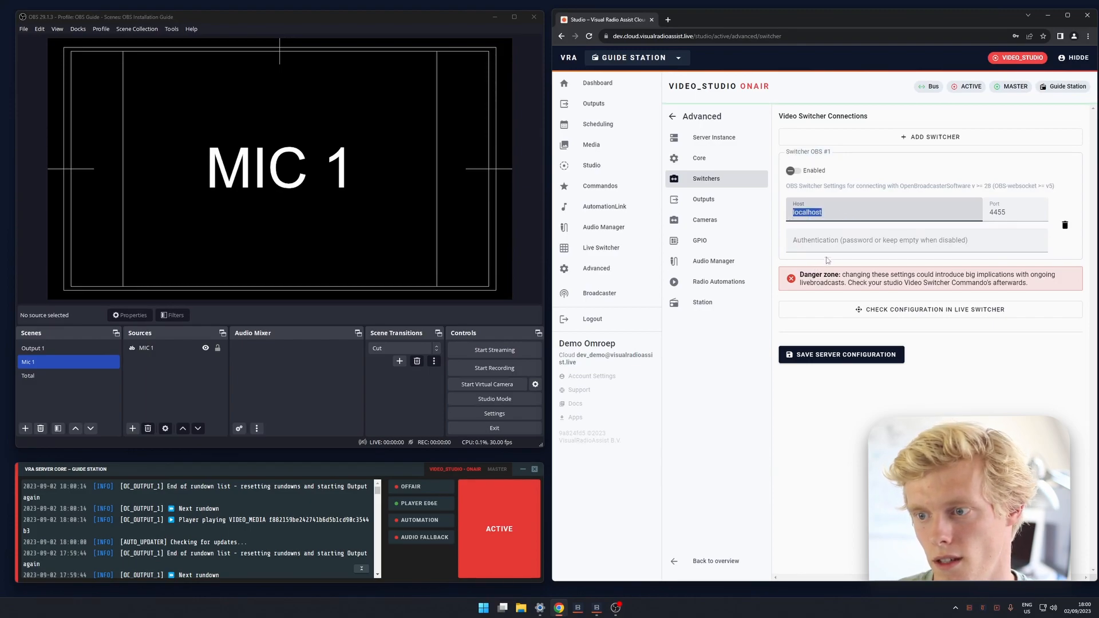
{"action": "left_click", "coordinate": [791, 170]}
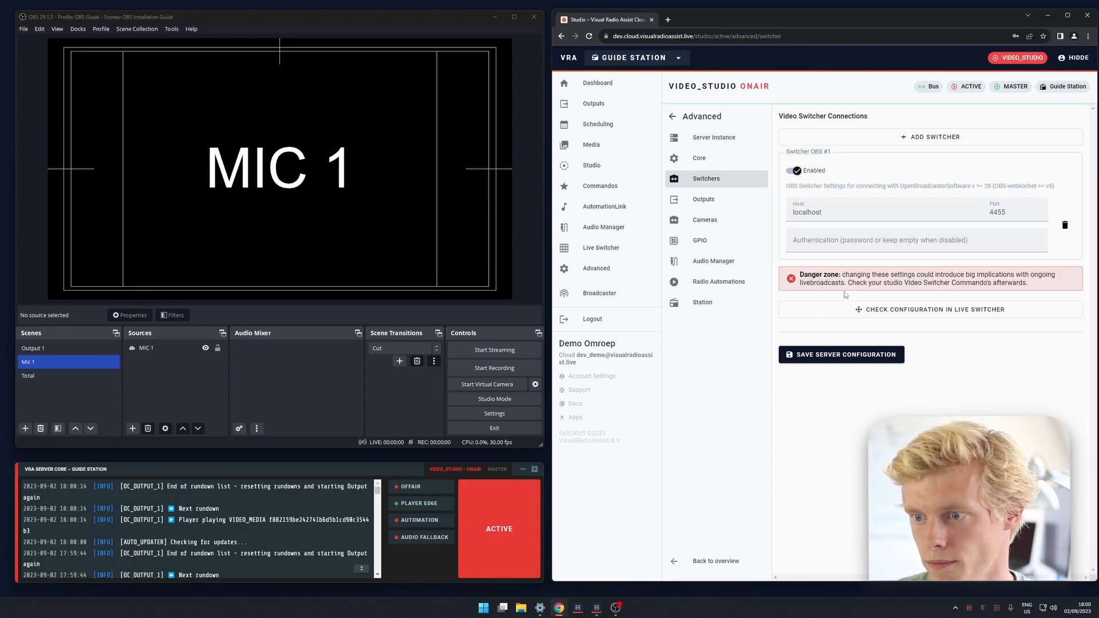
{"action": "left_click", "coordinate": [833, 355]}
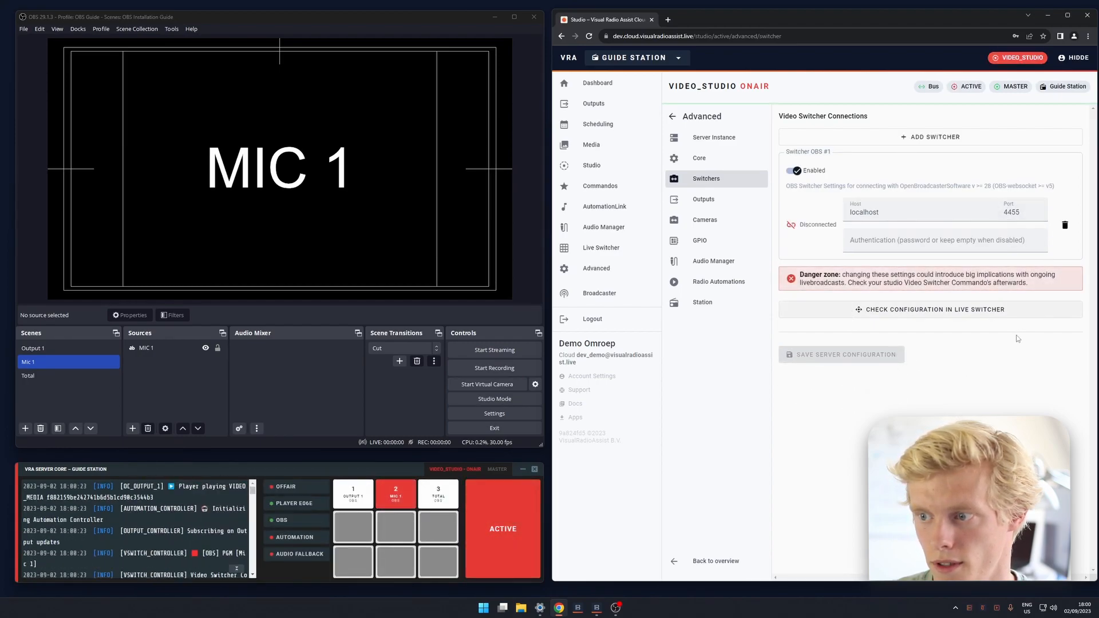
Widen the VRA Server Core window and examine its log entries about the OBS video switcher connection.
{"action": "left_click", "coordinate": [413, 476]}
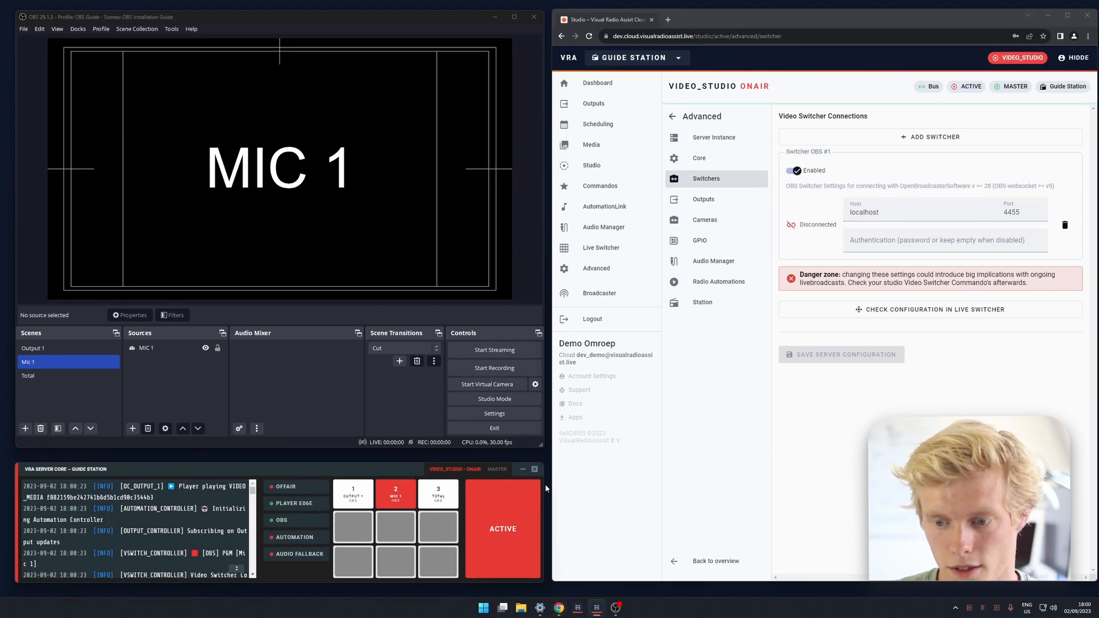
{"action": "left_click_drag", "start_coordinate": [543, 488], "coordinate": [747, 488]}
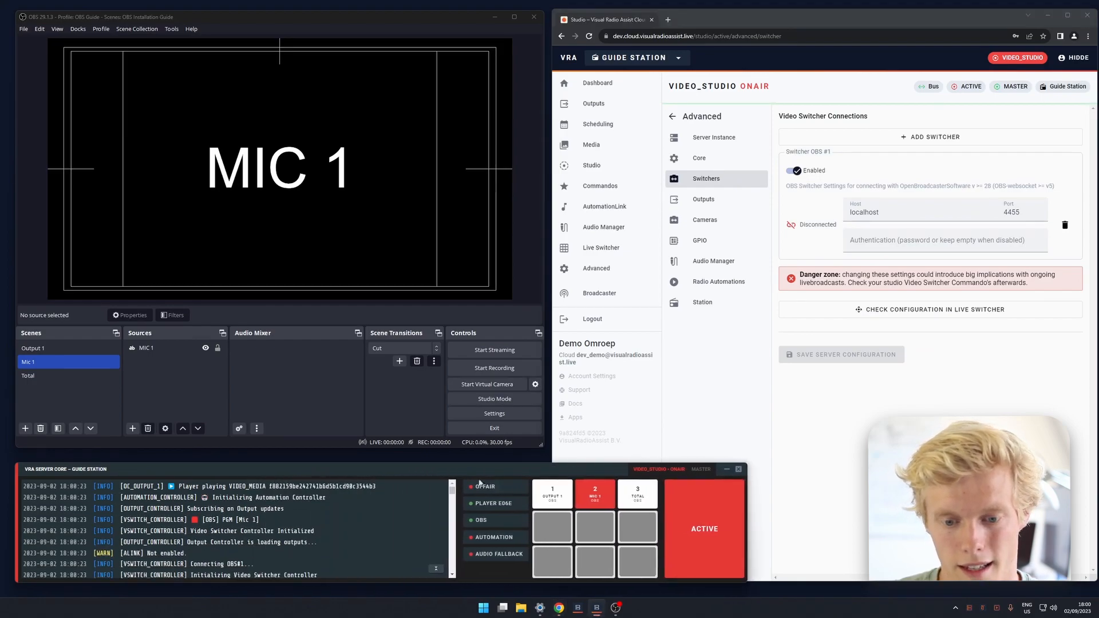
{"action": "left_click_drag", "start_coordinate": [259, 519], "coordinate": [190, 520]}
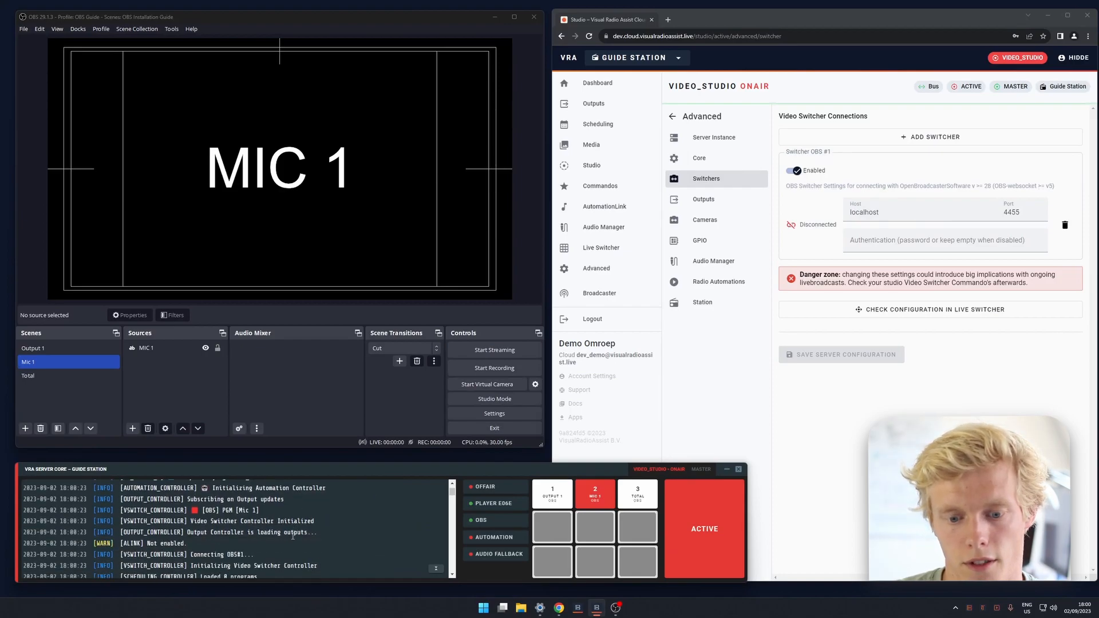
{"action": "left_click_drag", "start_coordinate": [254, 554], "coordinate": [190, 553]}
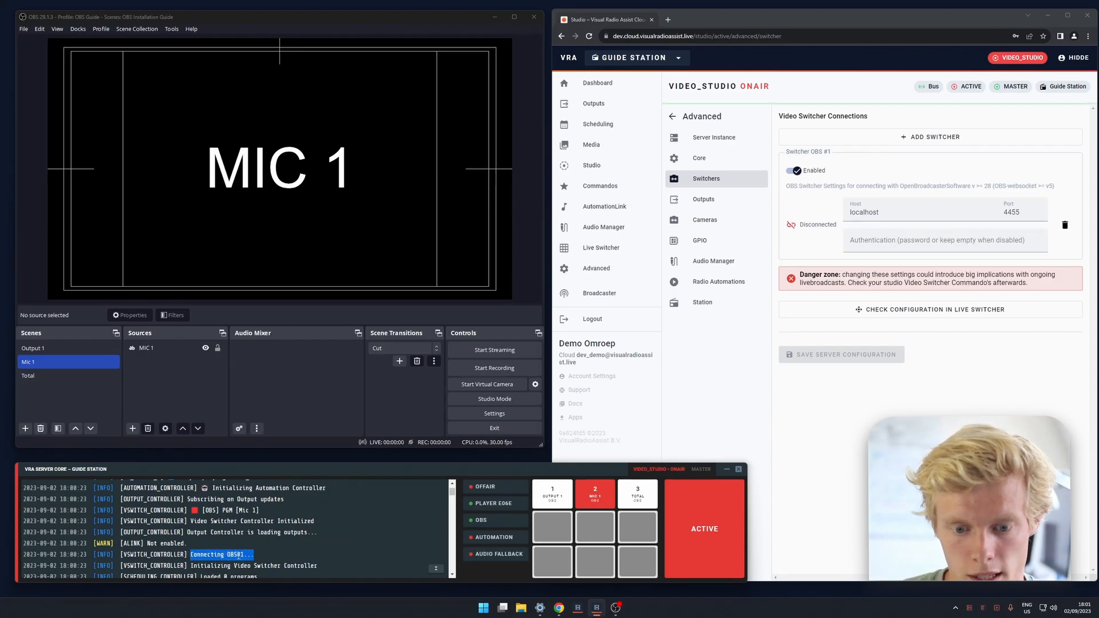
{"action": "left_click_drag", "start_coordinate": [154, 510], "coordinate": [273, 517]}
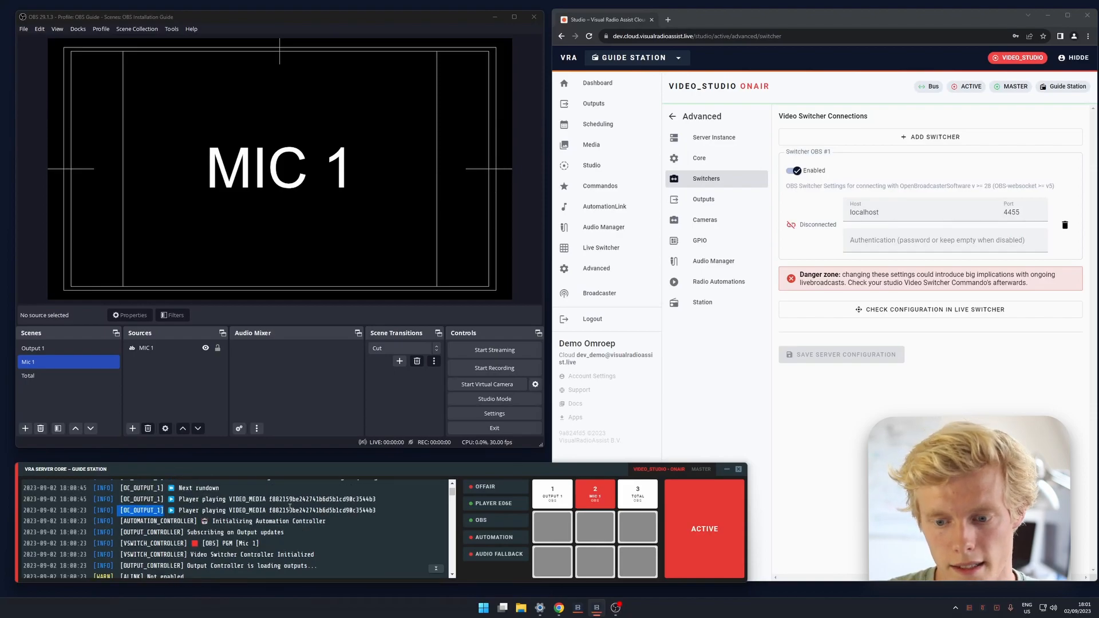
{"action": "scroll", "coordinate": [295, 505], "scroll_direction": "down", "scroll_amount": 2}
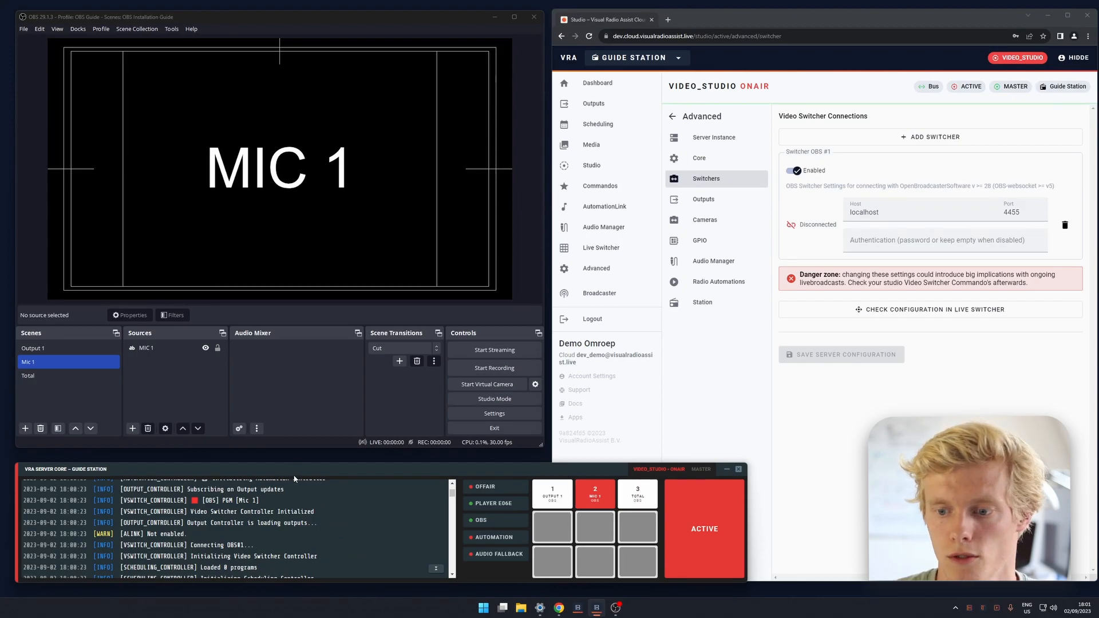
{"action": "scroll", "coordinate": [298, 511], "scroll_direction": "up", "scroll_amount": 3}
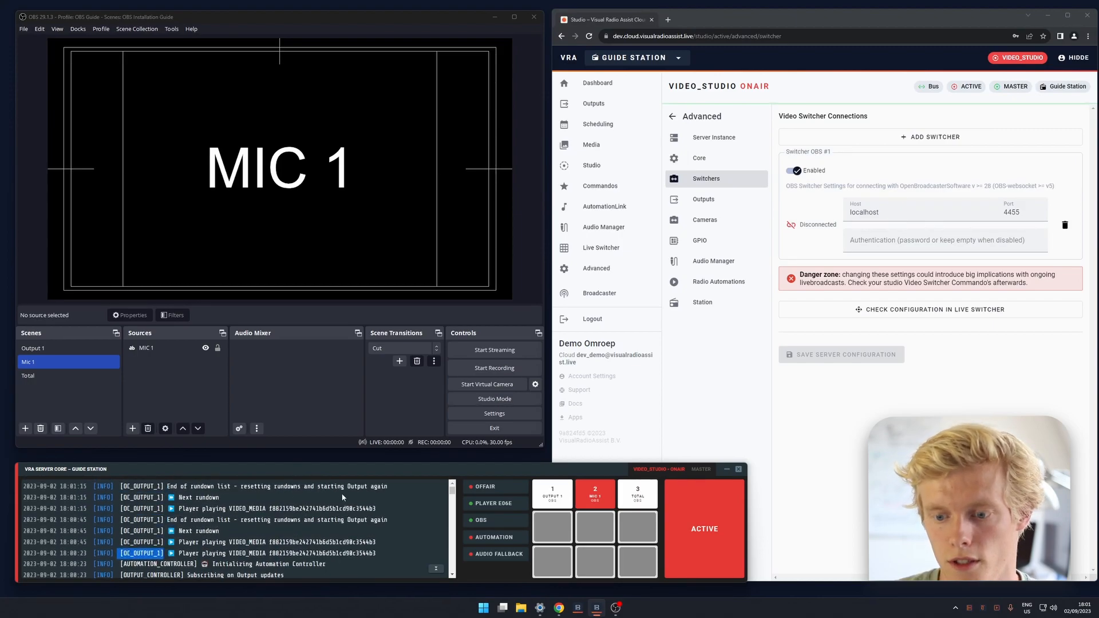
Test the VRA Server Core scene switching with Output 1, Mic 1 and Total, ending on Output 1.
{"action": "left_click", "coordinate": [562, 496]}
{"action": "left_click", "coordinate": [595, 493]}
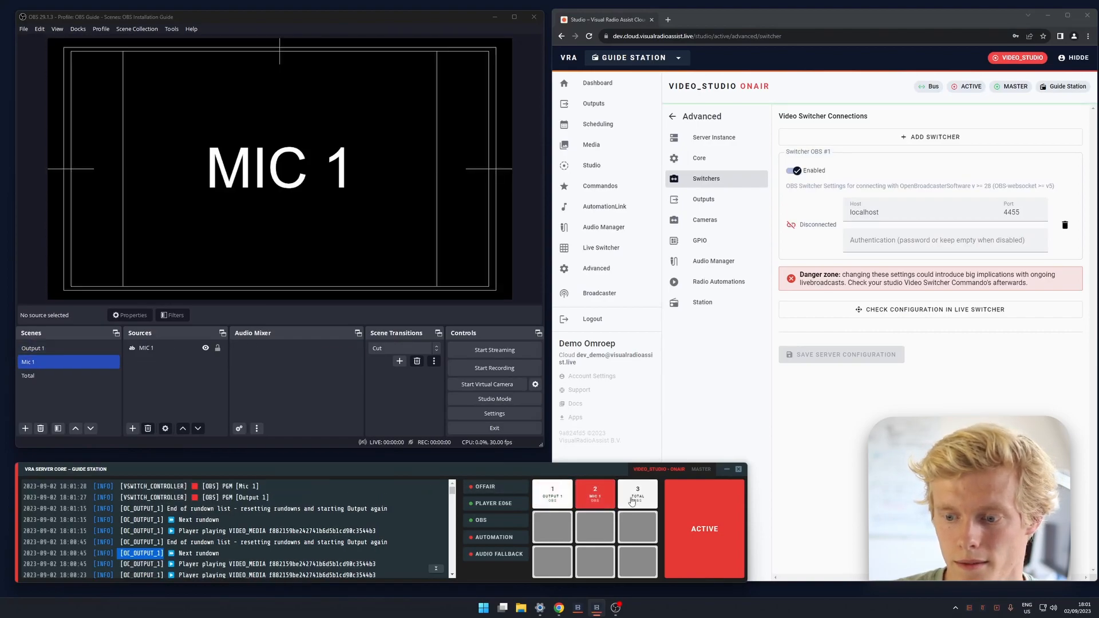
{"action": "left_click", "coordinate": [639, 499]}
{"action": "left_click", "coordinate": [596, 497]}
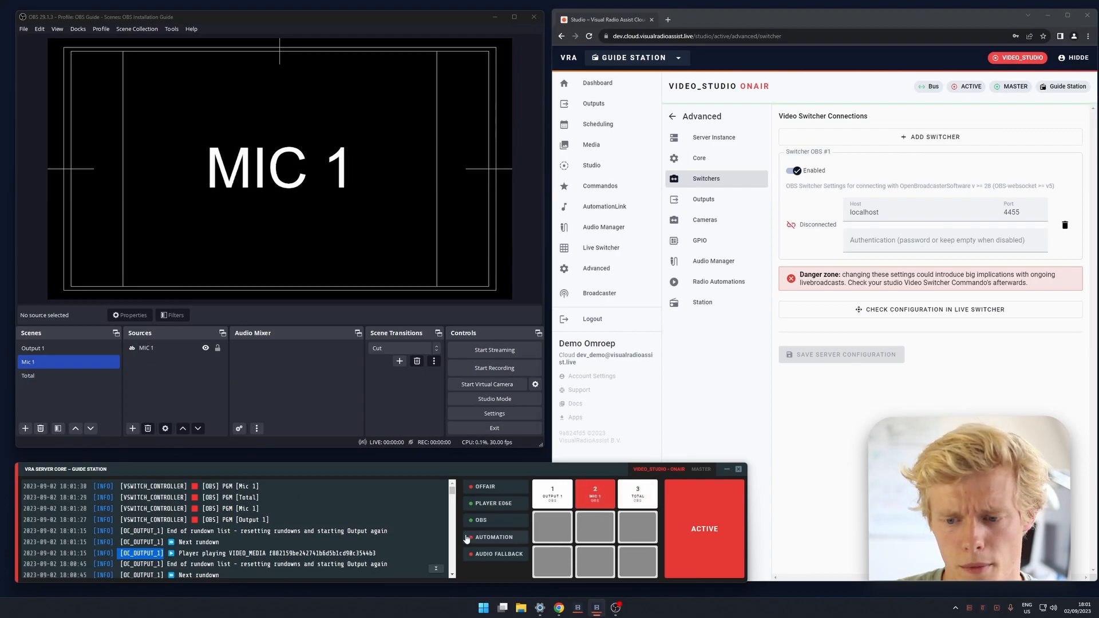
{"action": "left_click", "coordinate": [552, 494]}
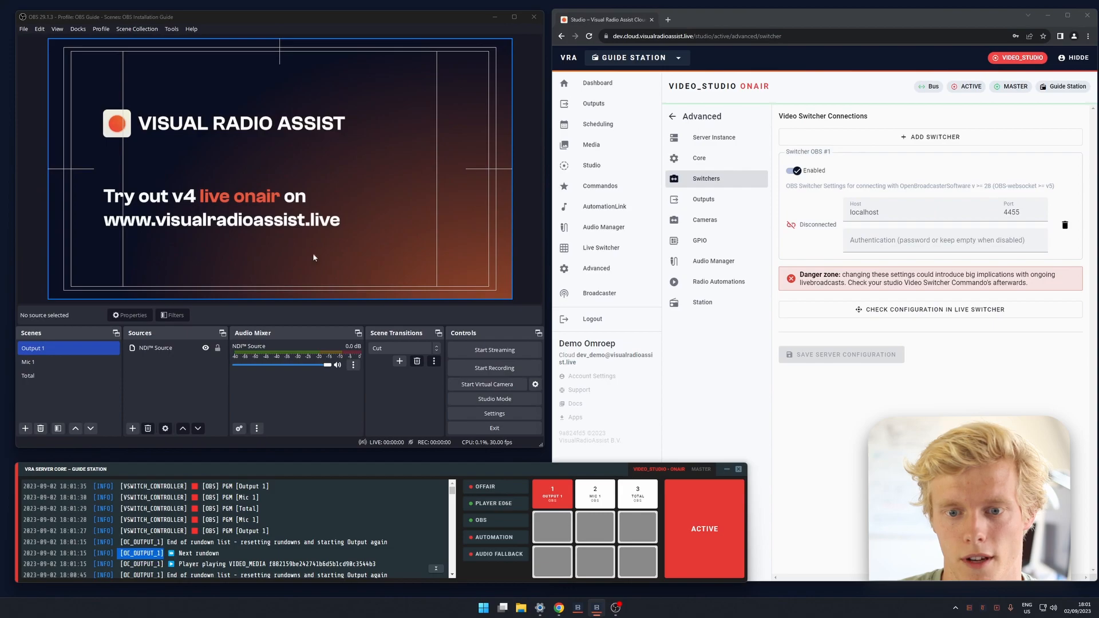
Enable Studio Mode in OBS, put the Total scene in preview and transition it to program.
{"action": "left_click", "coordinate": [495, 398]}
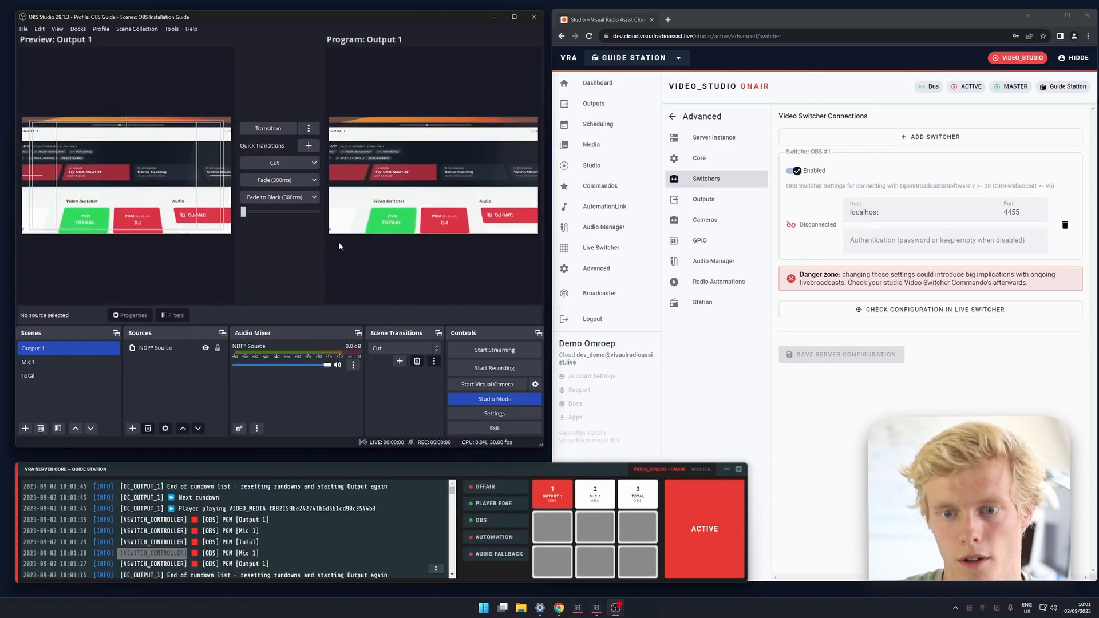
{"action": "left_click", "coordinate": [166, 348]}
{"action": "left_click", "coordinate": [84, 362]}
{"action": "left_click", "coordinate": [83, 376]}
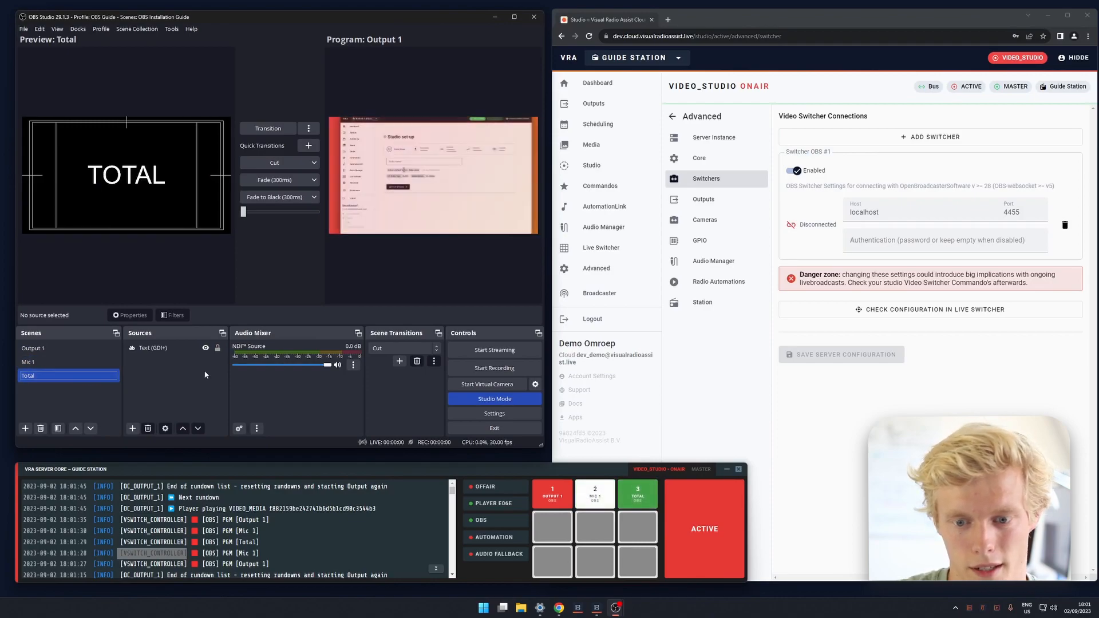
{"action": "left_click", "coordinate": [268, 130]}
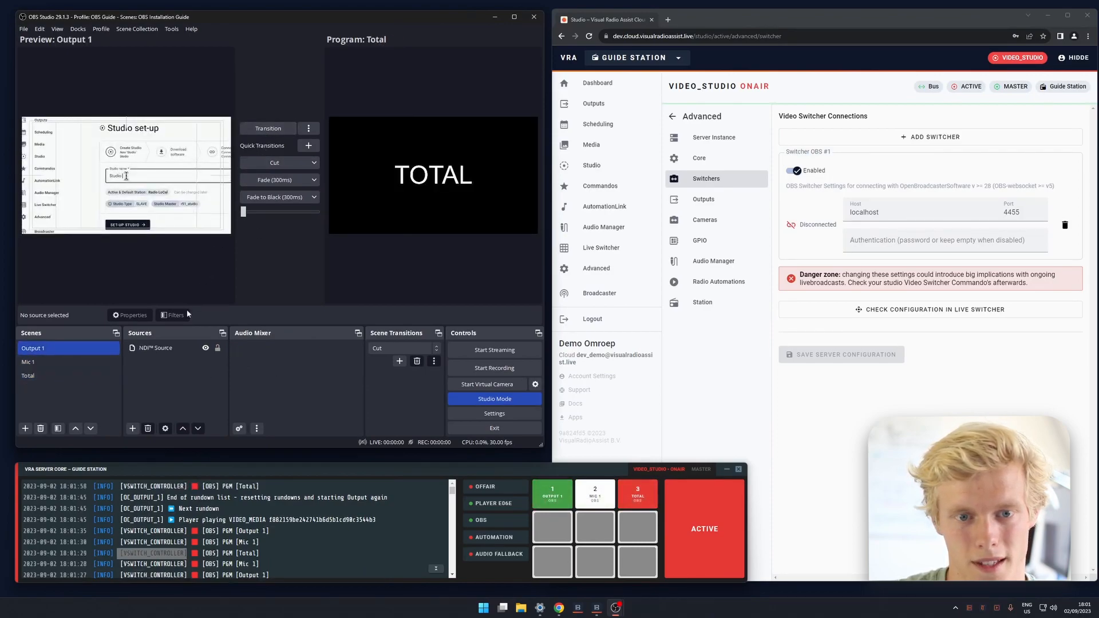
Put Mic 1 in the OBS preview and test the Output 1, Mic 1 and Total scene tiles in the VRA Server Core.
{"action": "left_click", "coordinate": [109, 361]}
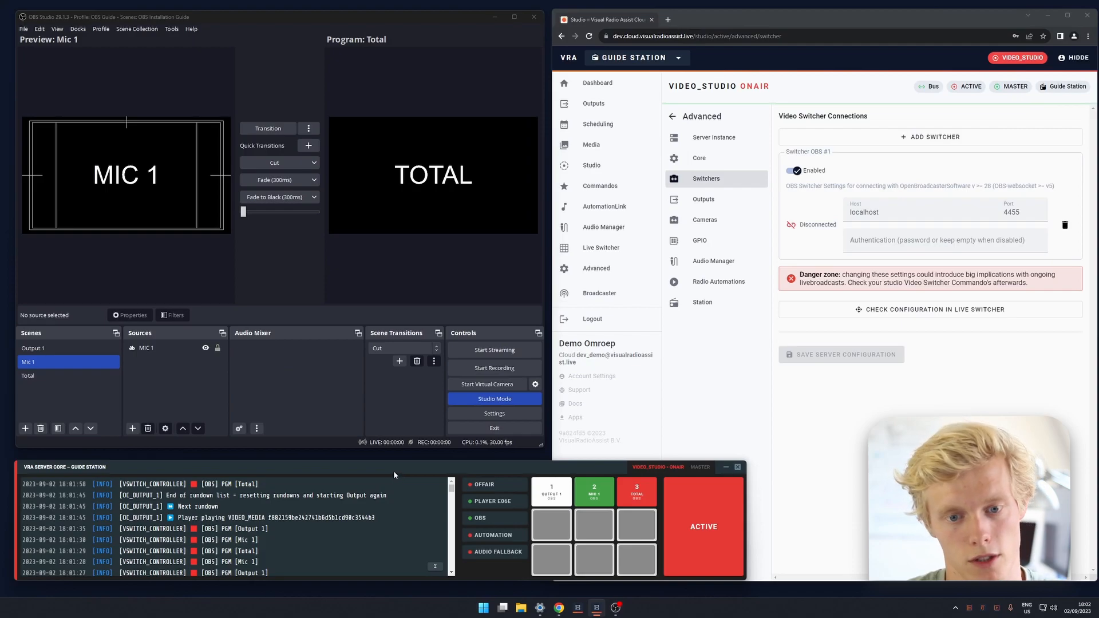
{"action": "left_click", "coordinate": [551, 491]}
{"action": "left_click", "coordinate": [592, 493]}
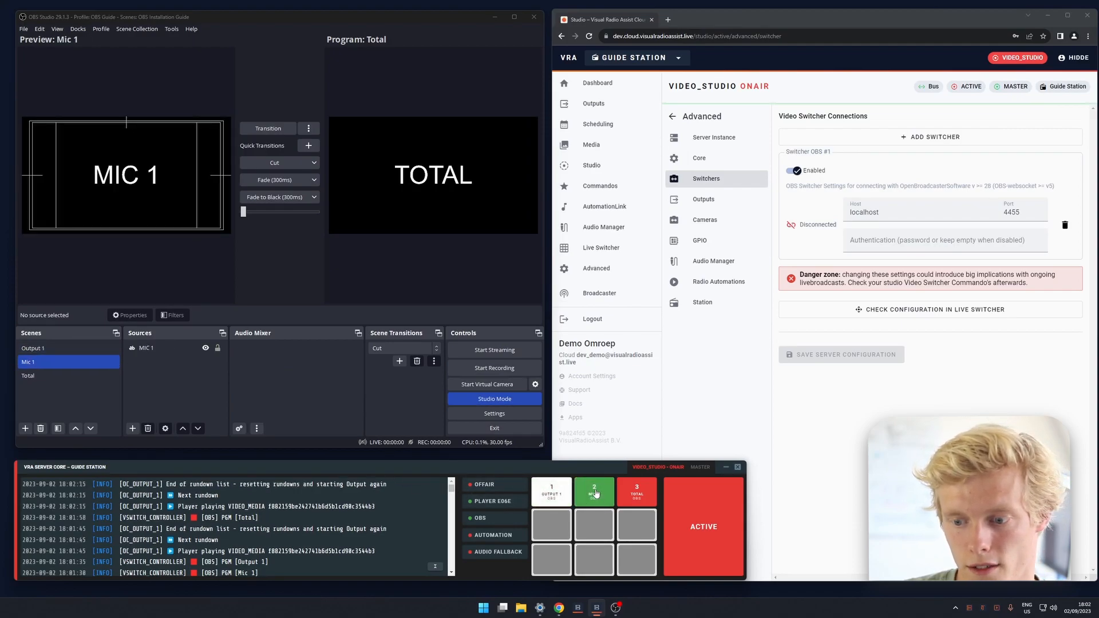
{"action": "left_click", "coordinate": [595, 492]}
{"action": "left_click", "coordinate": [638, 492]}
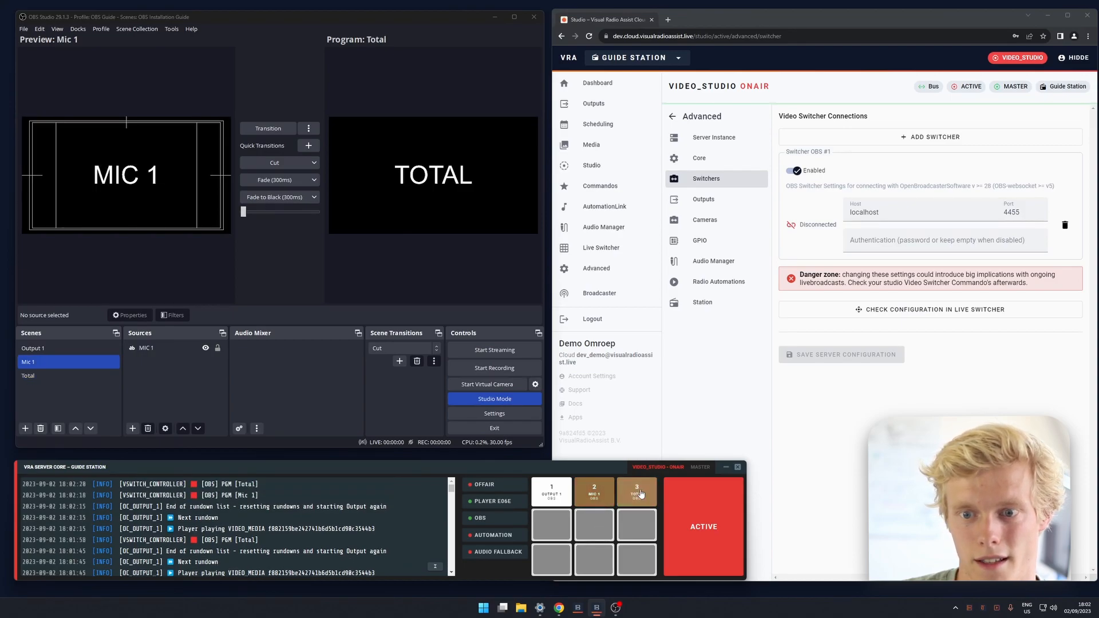
In the web dashboard's Live Switcher, switch the OBS program to Output 1 and transition the Total preview back to program.
{"action": "left_click", "coordinate": [626, 249]}
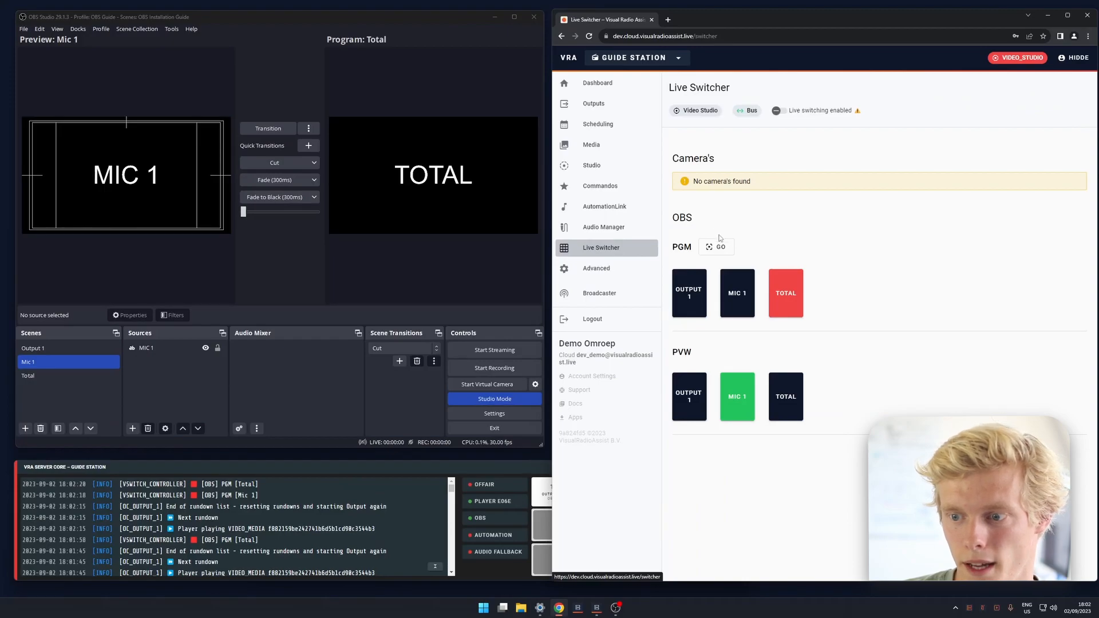
{"action": "left_click", "coordinate": [695, 302]}
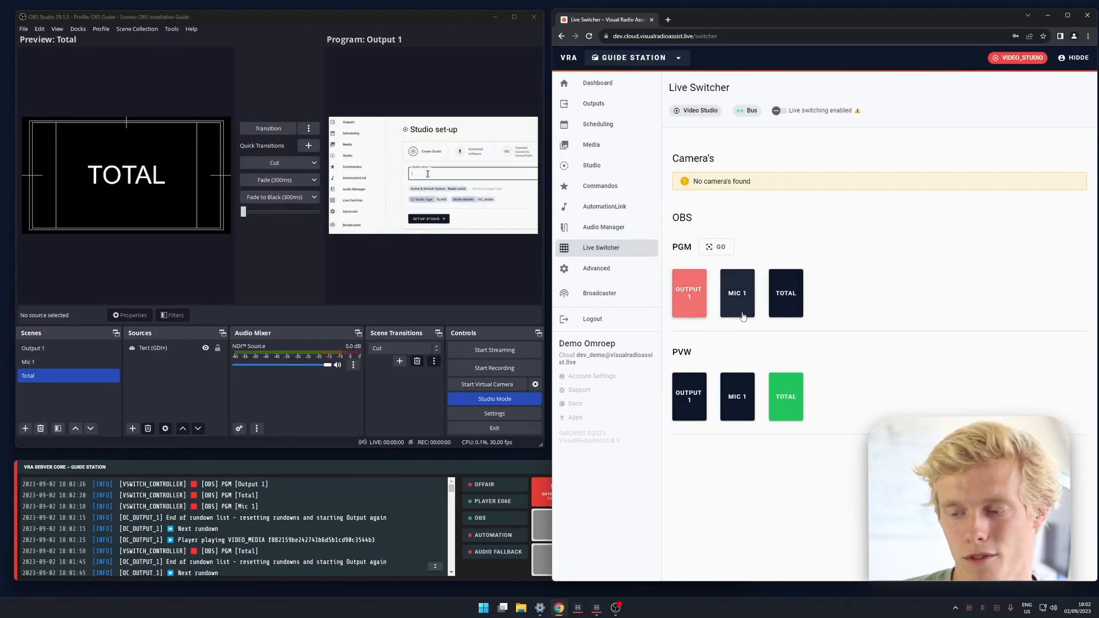
{"action": "left_click", "coordinate": [716, 247]}
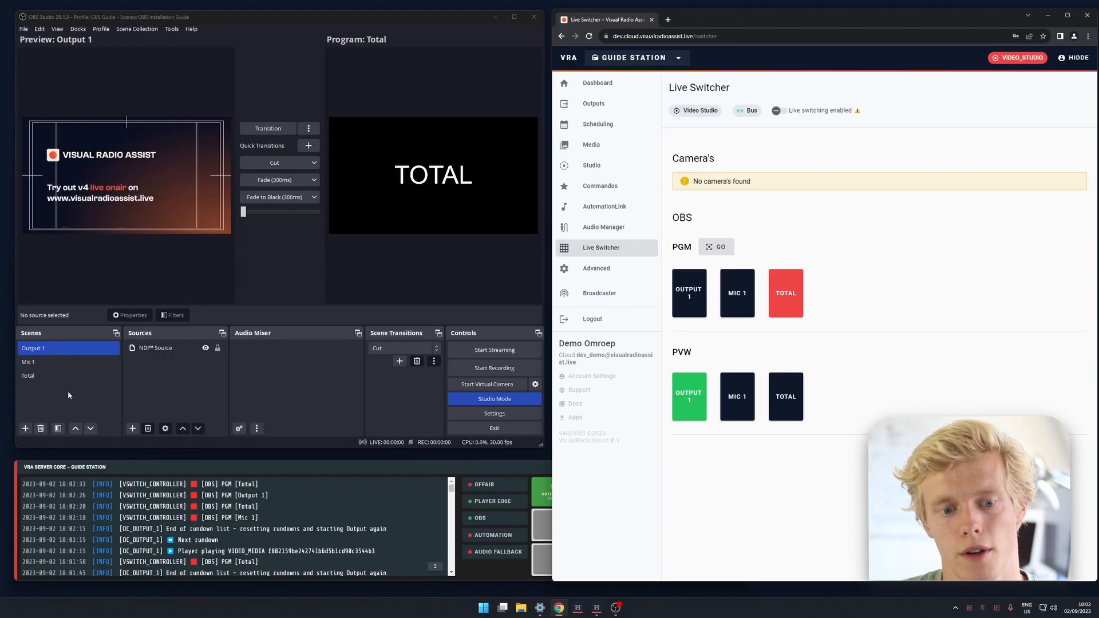
Add a new scene named TEST SCENE in OBS.
{"action": "right_click", "coordinate": [67, 390]}
{"action": "left_click", "coordinate": [94, 396]}
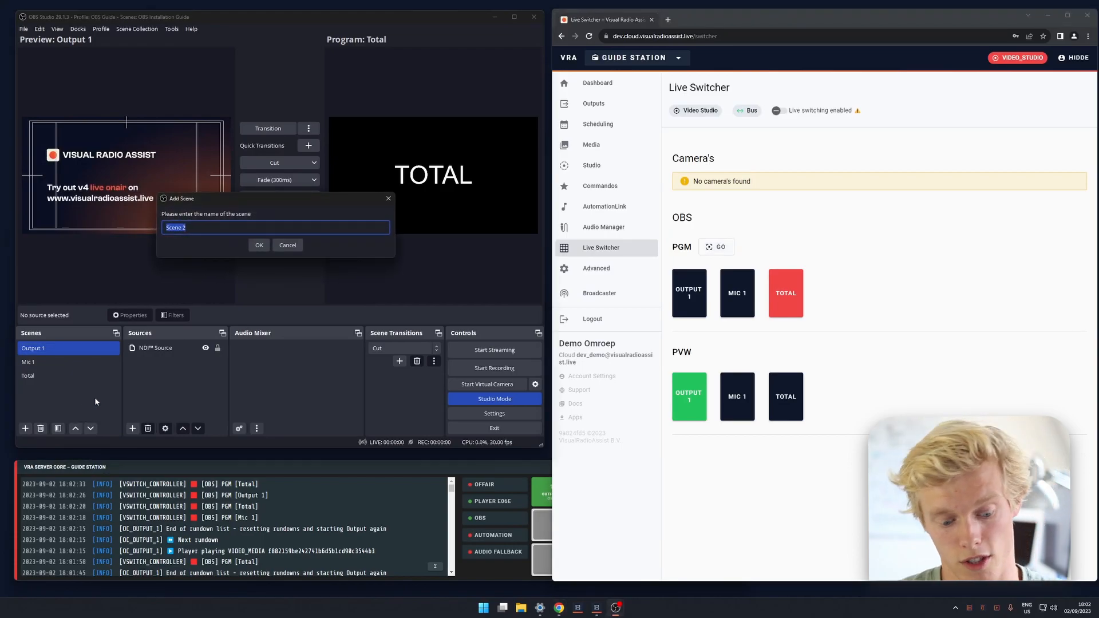
{"action": "type", "text": "TES"}
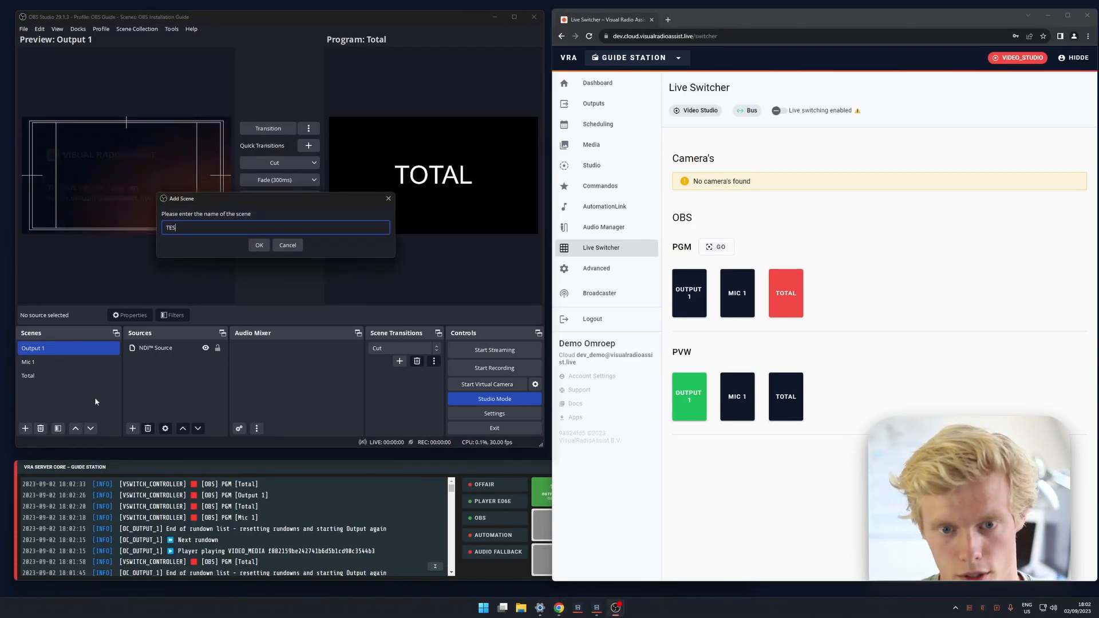
{"action": "type", "text": "T SCENE"}
{"action": "key", "text": "Return"}
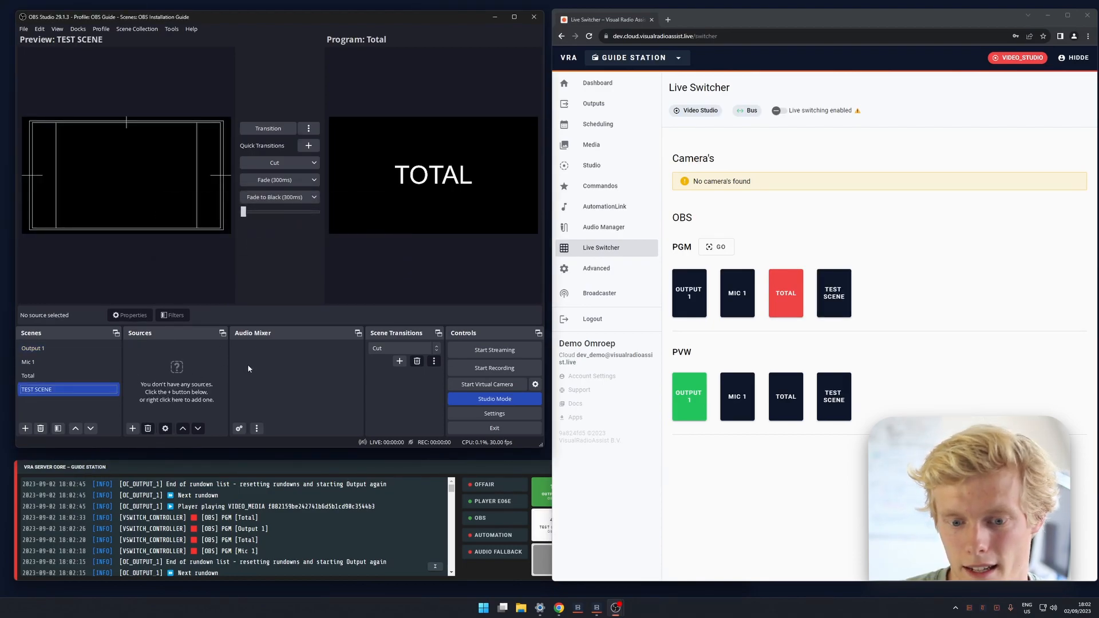
From the browser's Live Switcher, set TEST SCENE as both the OBS program and preview.
{"action": "left_click", "coordinate": [879, 258]}
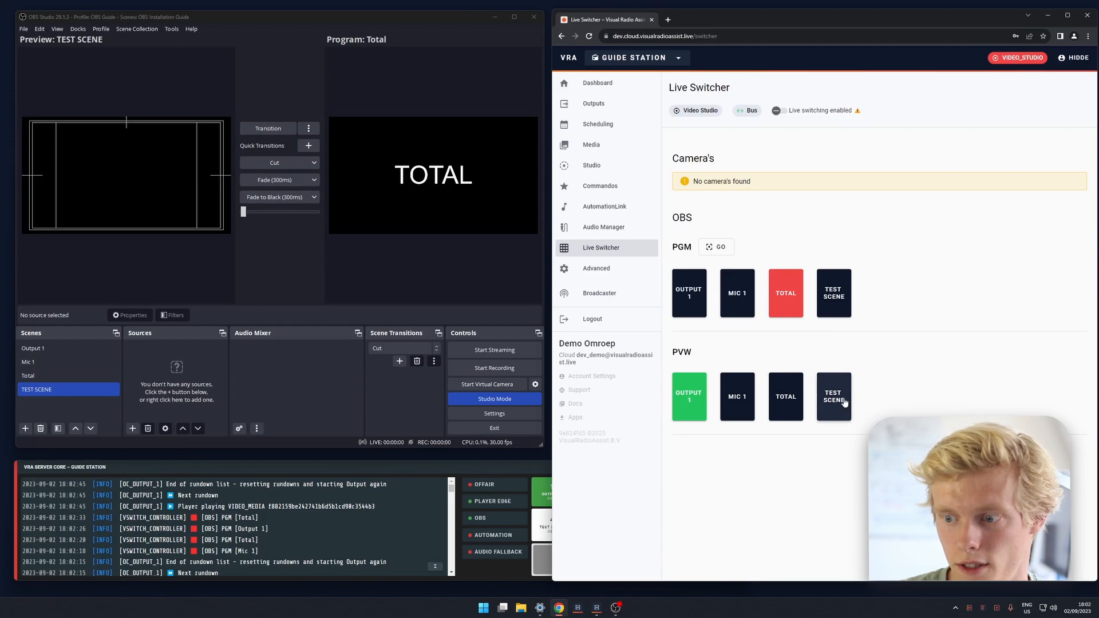
{"action": "left_click", "coordinate": [834, 293]}
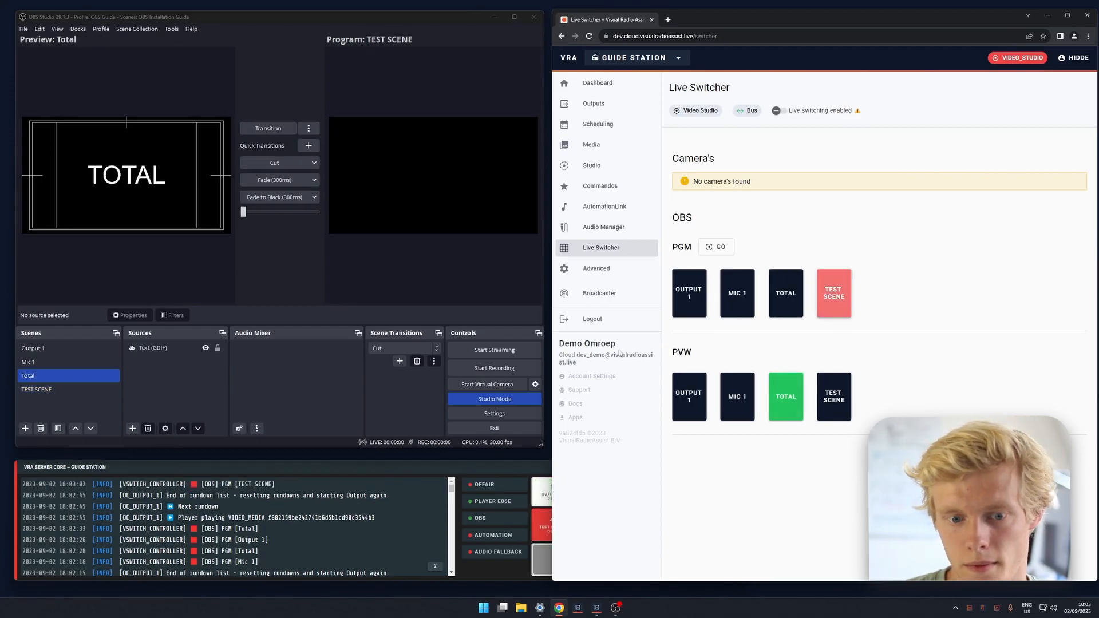
{"action": "left_click", "coordinate": [834, 397]}
Add a Color Source with its default name and settings to TEST SCENE in OBS.
{"action": "right_click", "coordinate": [273, 379]}
{"action": "right_click", "coordinate": [175, 367]}
{"action": "mouse_move", "coordinate": [206, 373]}
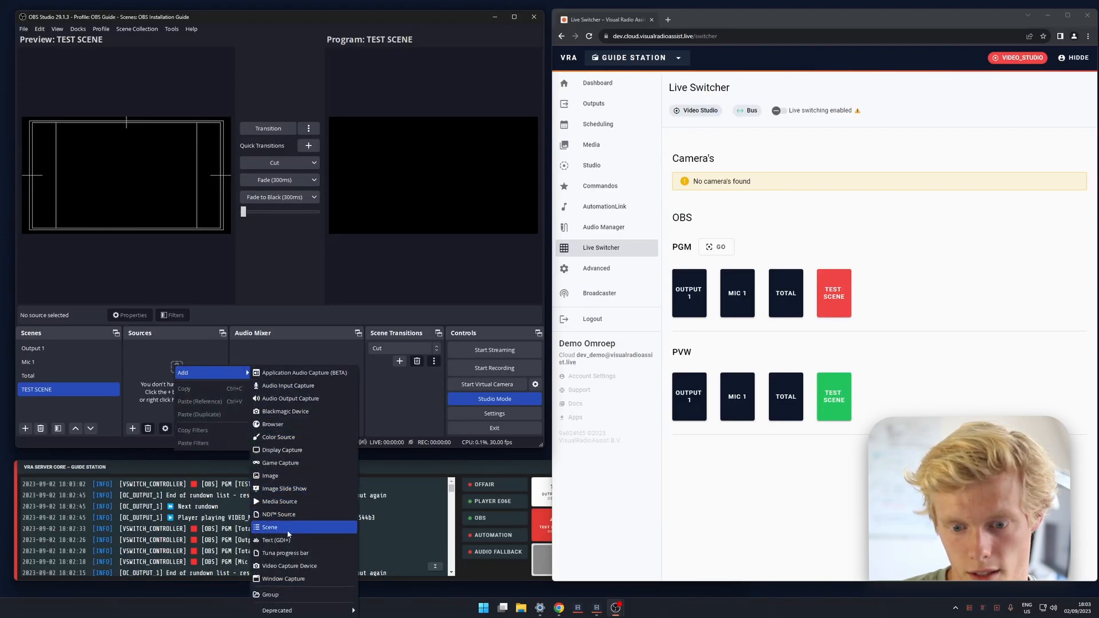
{"action": "left_click", "coordinate": [279, 436]}
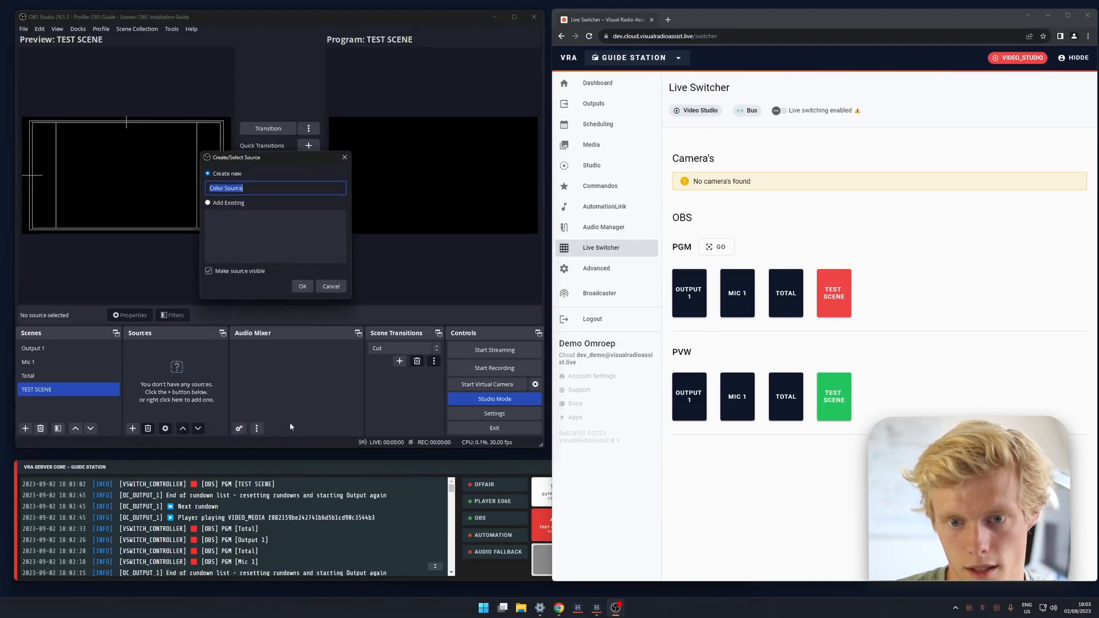
{"action": "key", "text": "Return"}
{"action": "key", "text": "Return"}
In the Live Switcher, preview Mic 1, Total and TEST SCENE in turn, set Total as program and transition TEST SCENE to program.
{"action": "left_click", "coordinate": [737, 396]}
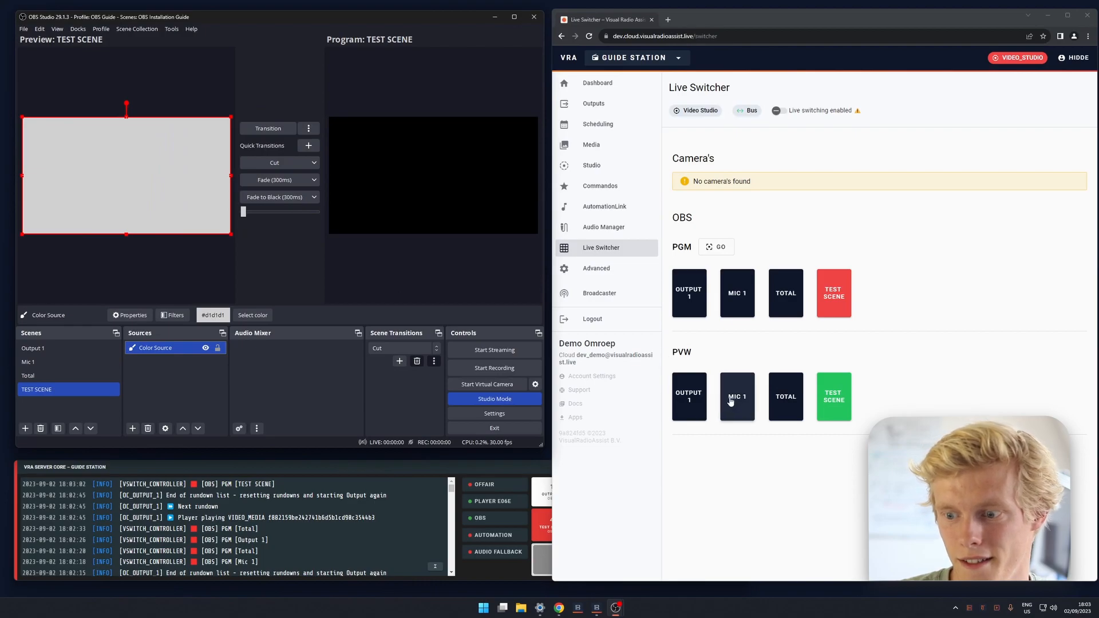
{"action": "left_click", "coordinate": [782, 396]}
{"action": "left_click", "coordinate": [830, 398]}
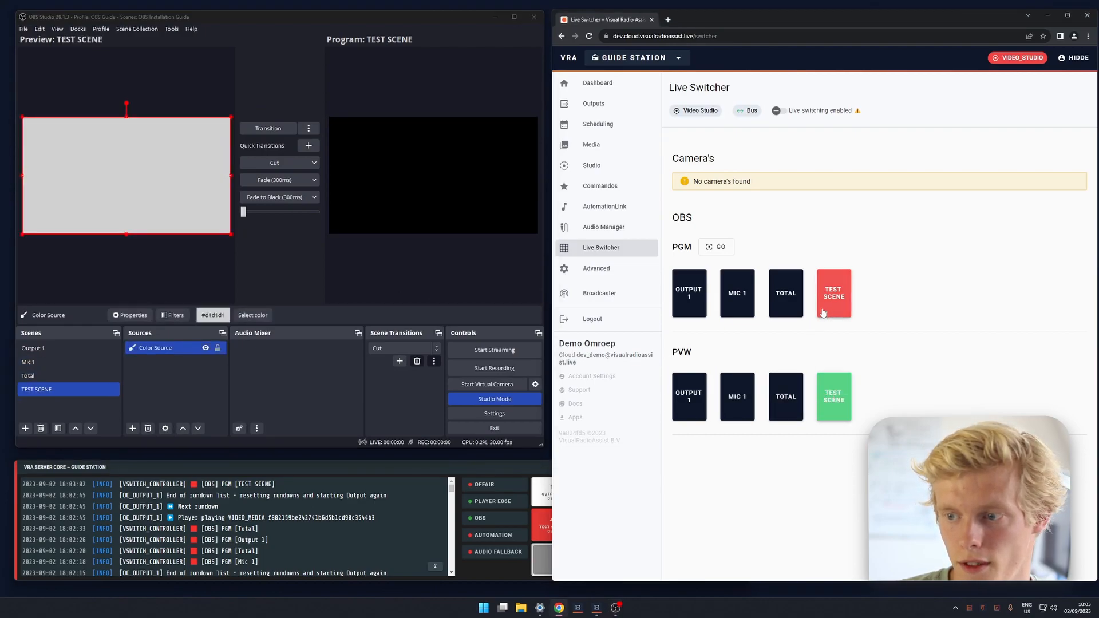
{"action": "left_click", "coordinate": [798, 307]}
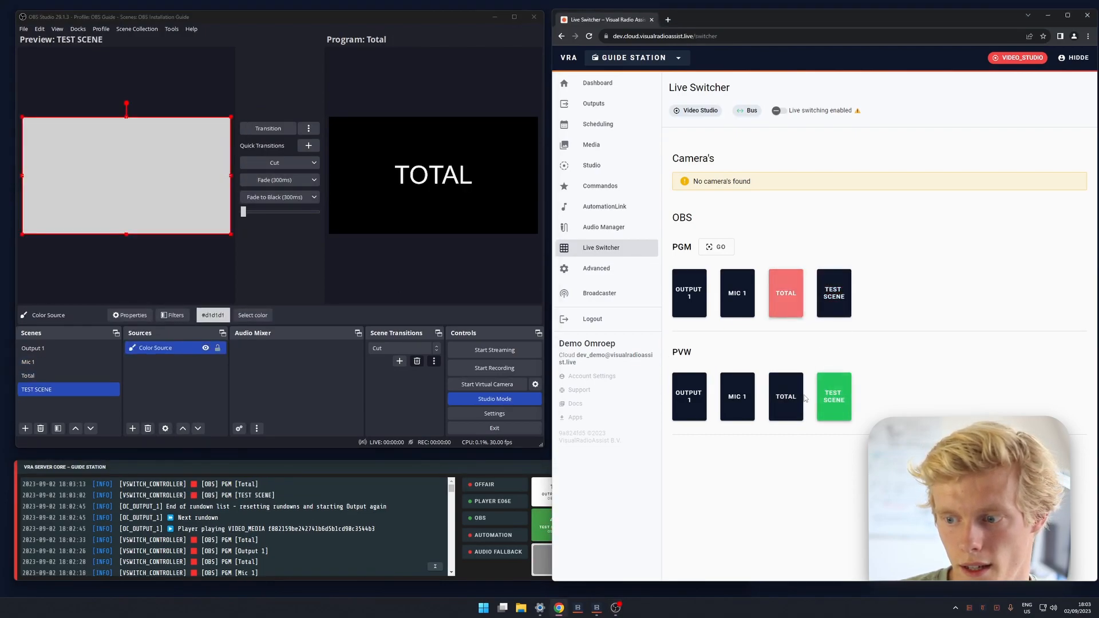
{"action": "left_click", "coordinate": [719, 248]}
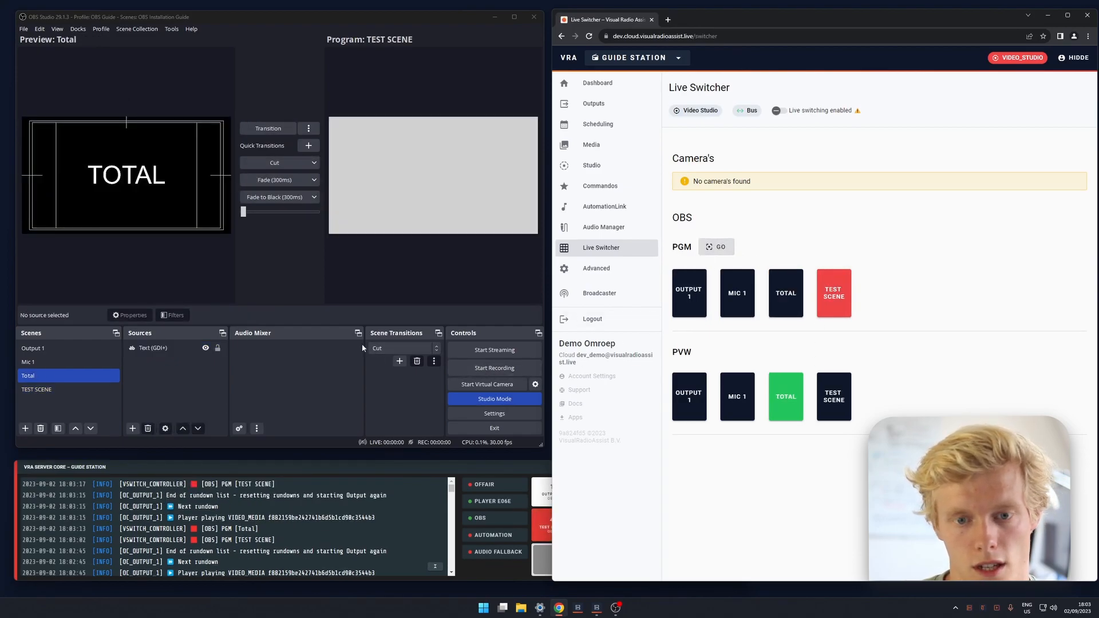